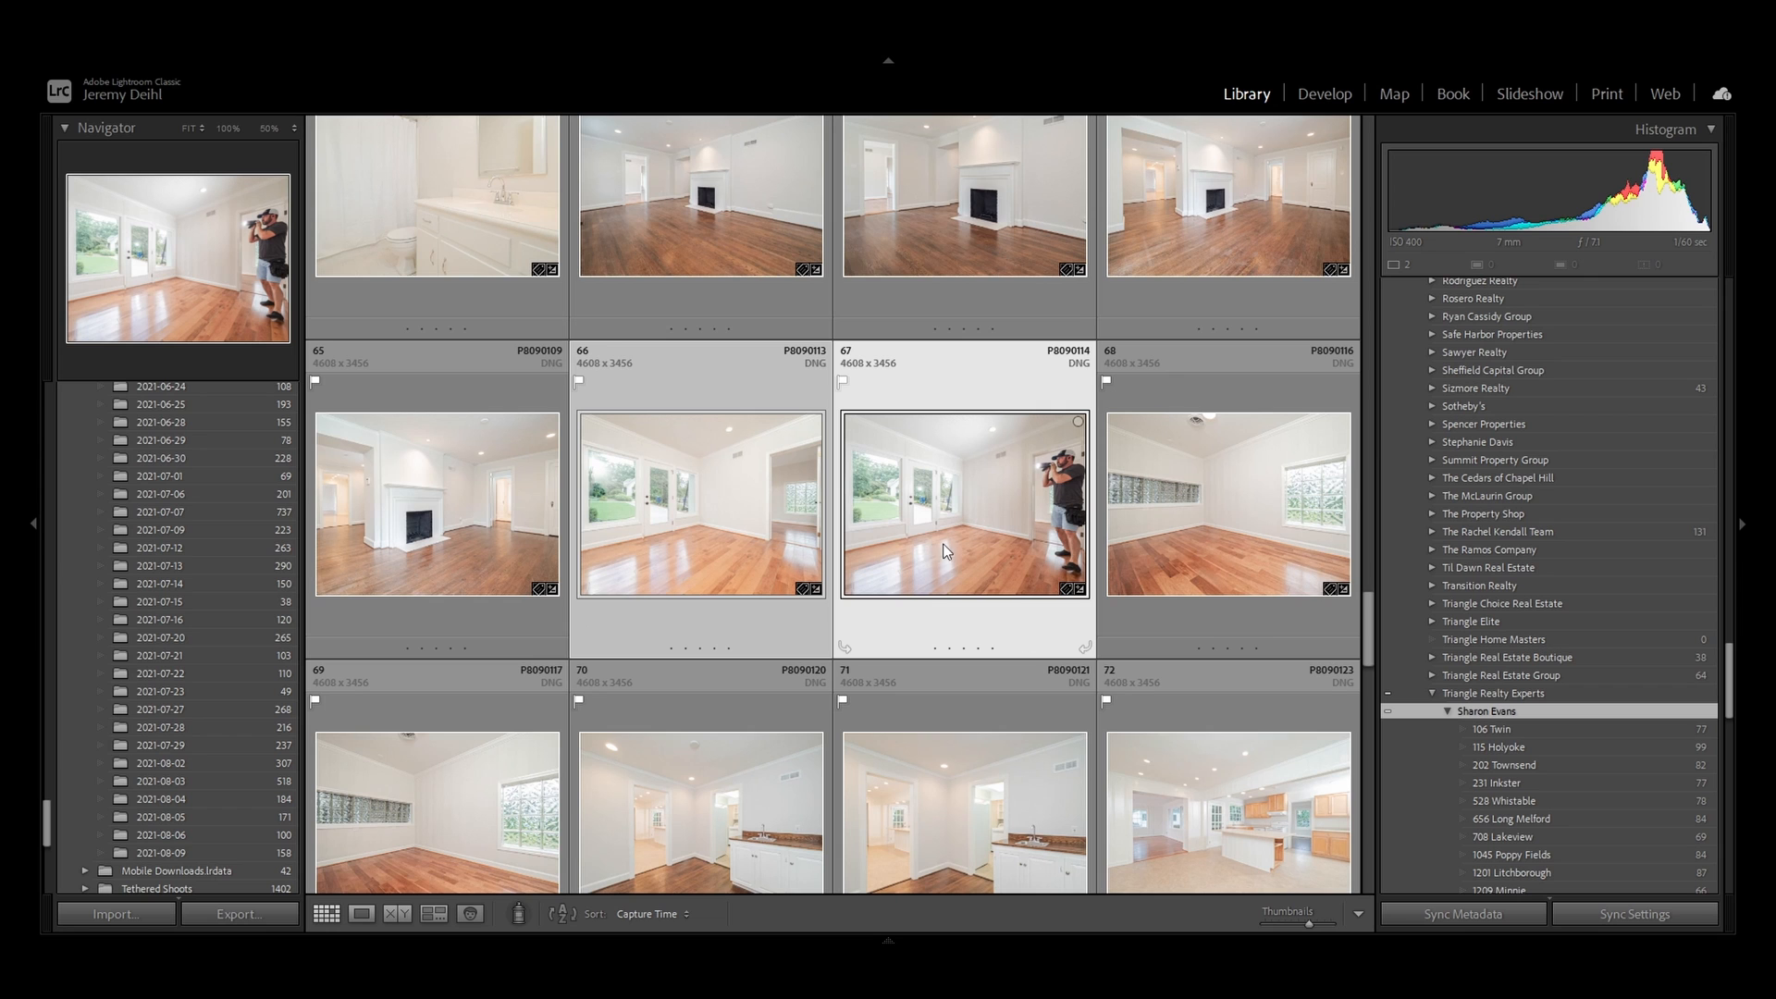
# View photos P8090113 and P8090114 enlarged one after the other to compare the window flare, and return to the grid
pyautogui.doubleClick(707, 508)
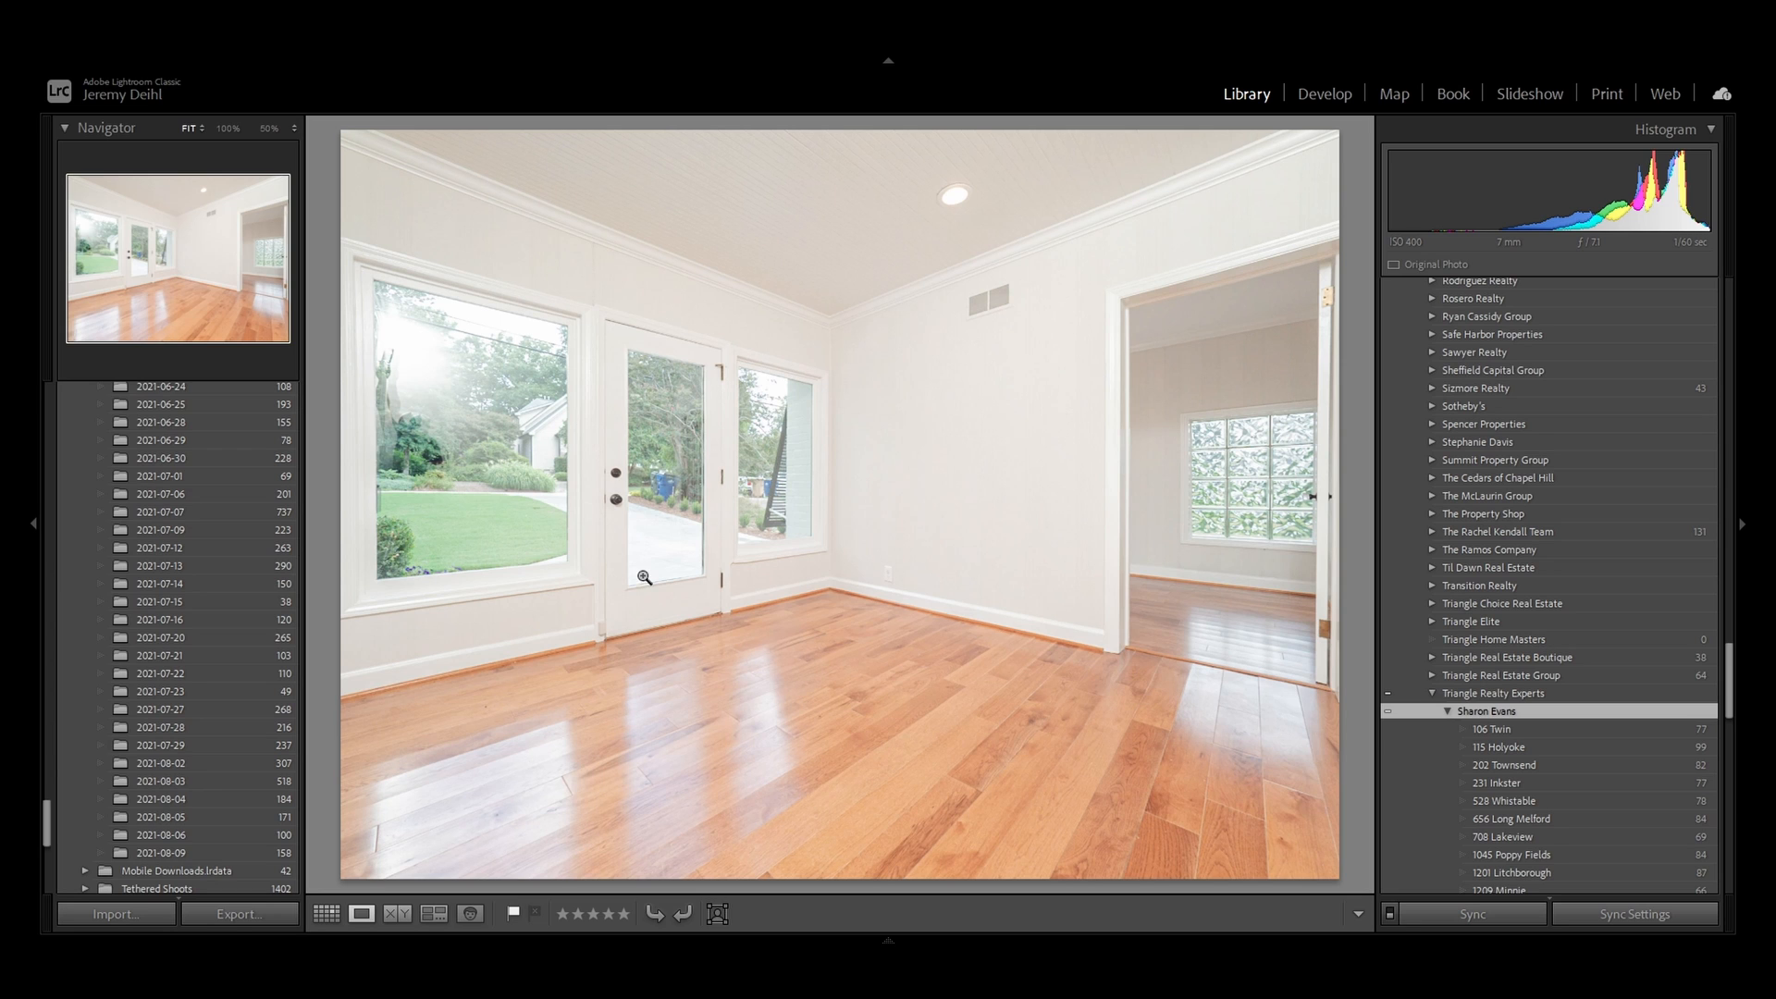
pyautogui.click(326, 913)
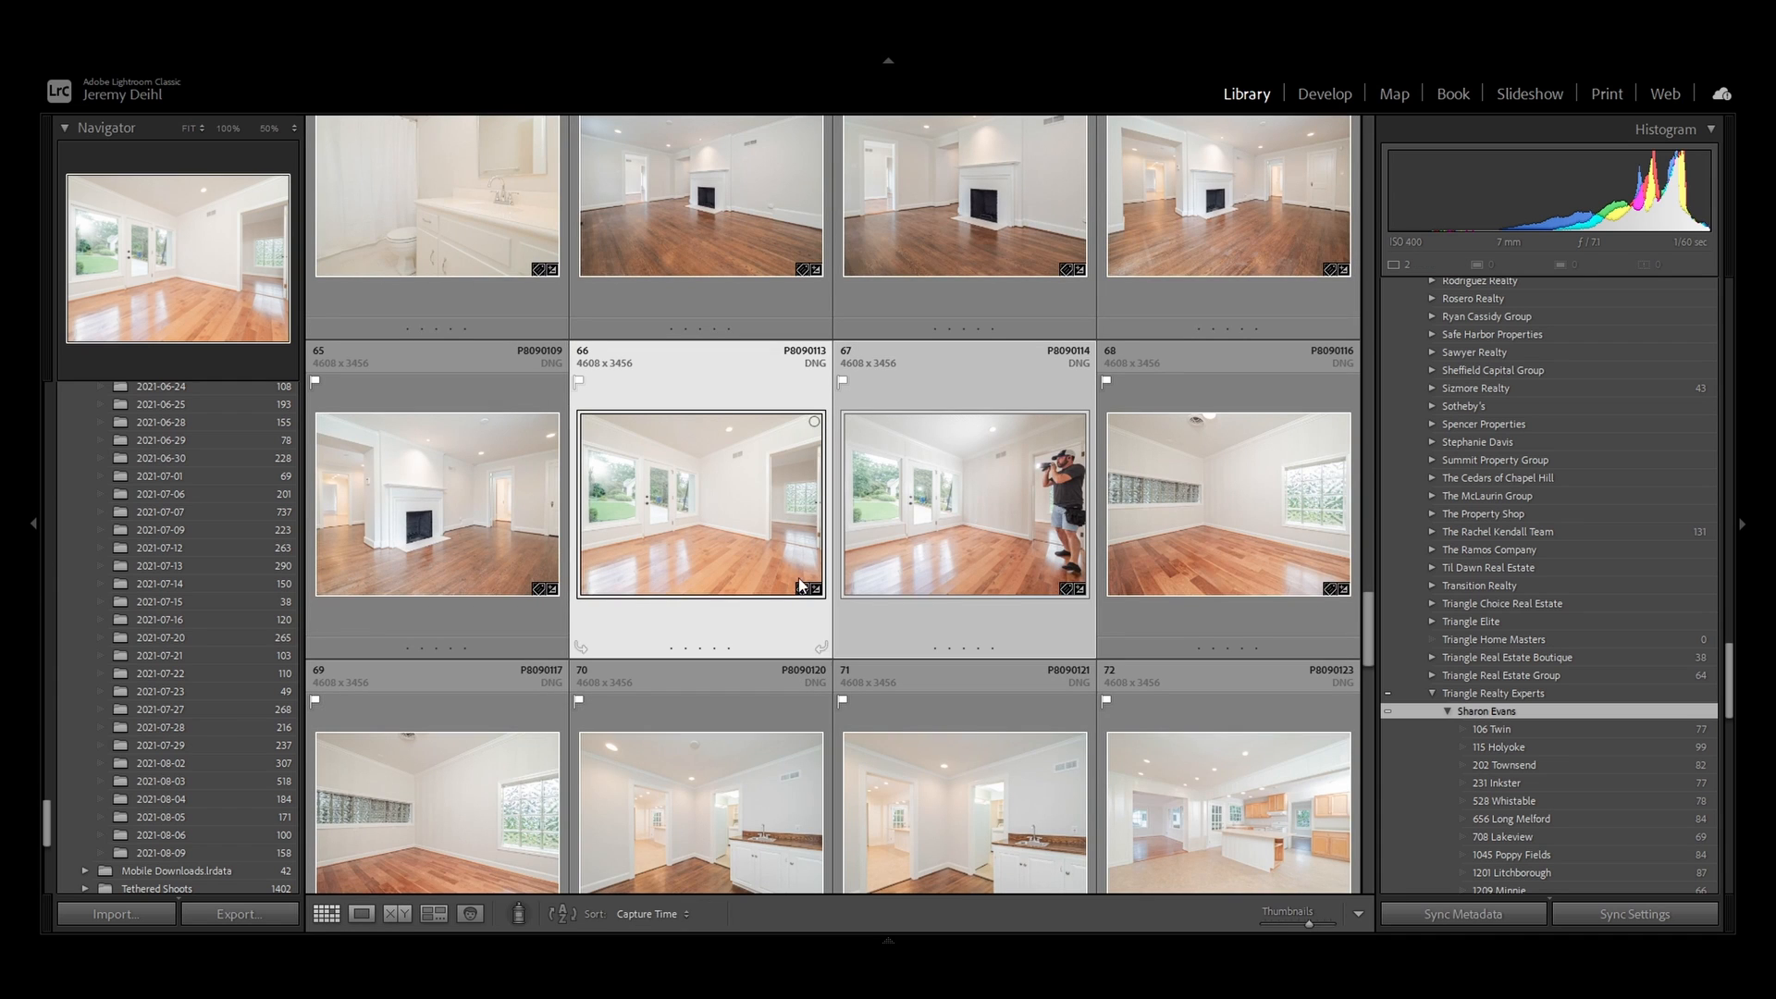
pyautogui.doubleClick(982, 518)
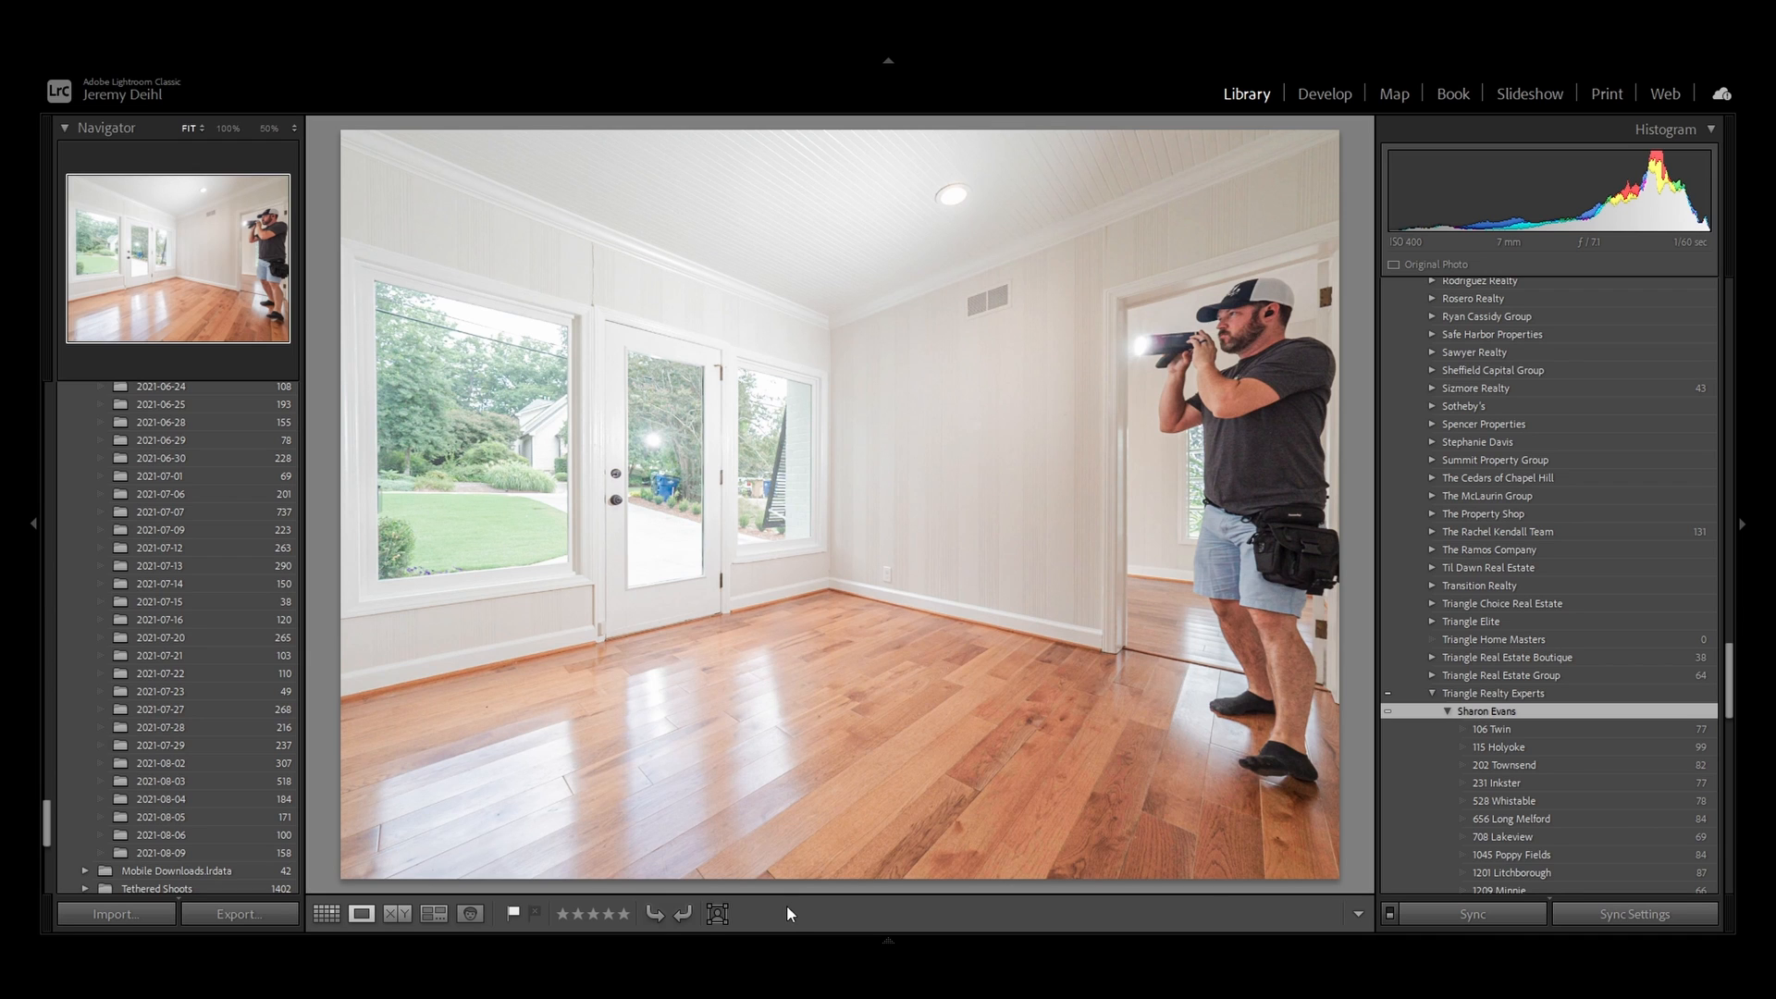
pyautogui.click(326, 914)
# Open photos P8090113 and P8090114 together as layers in one Photoshop document
pyautogui.click(676, 524)
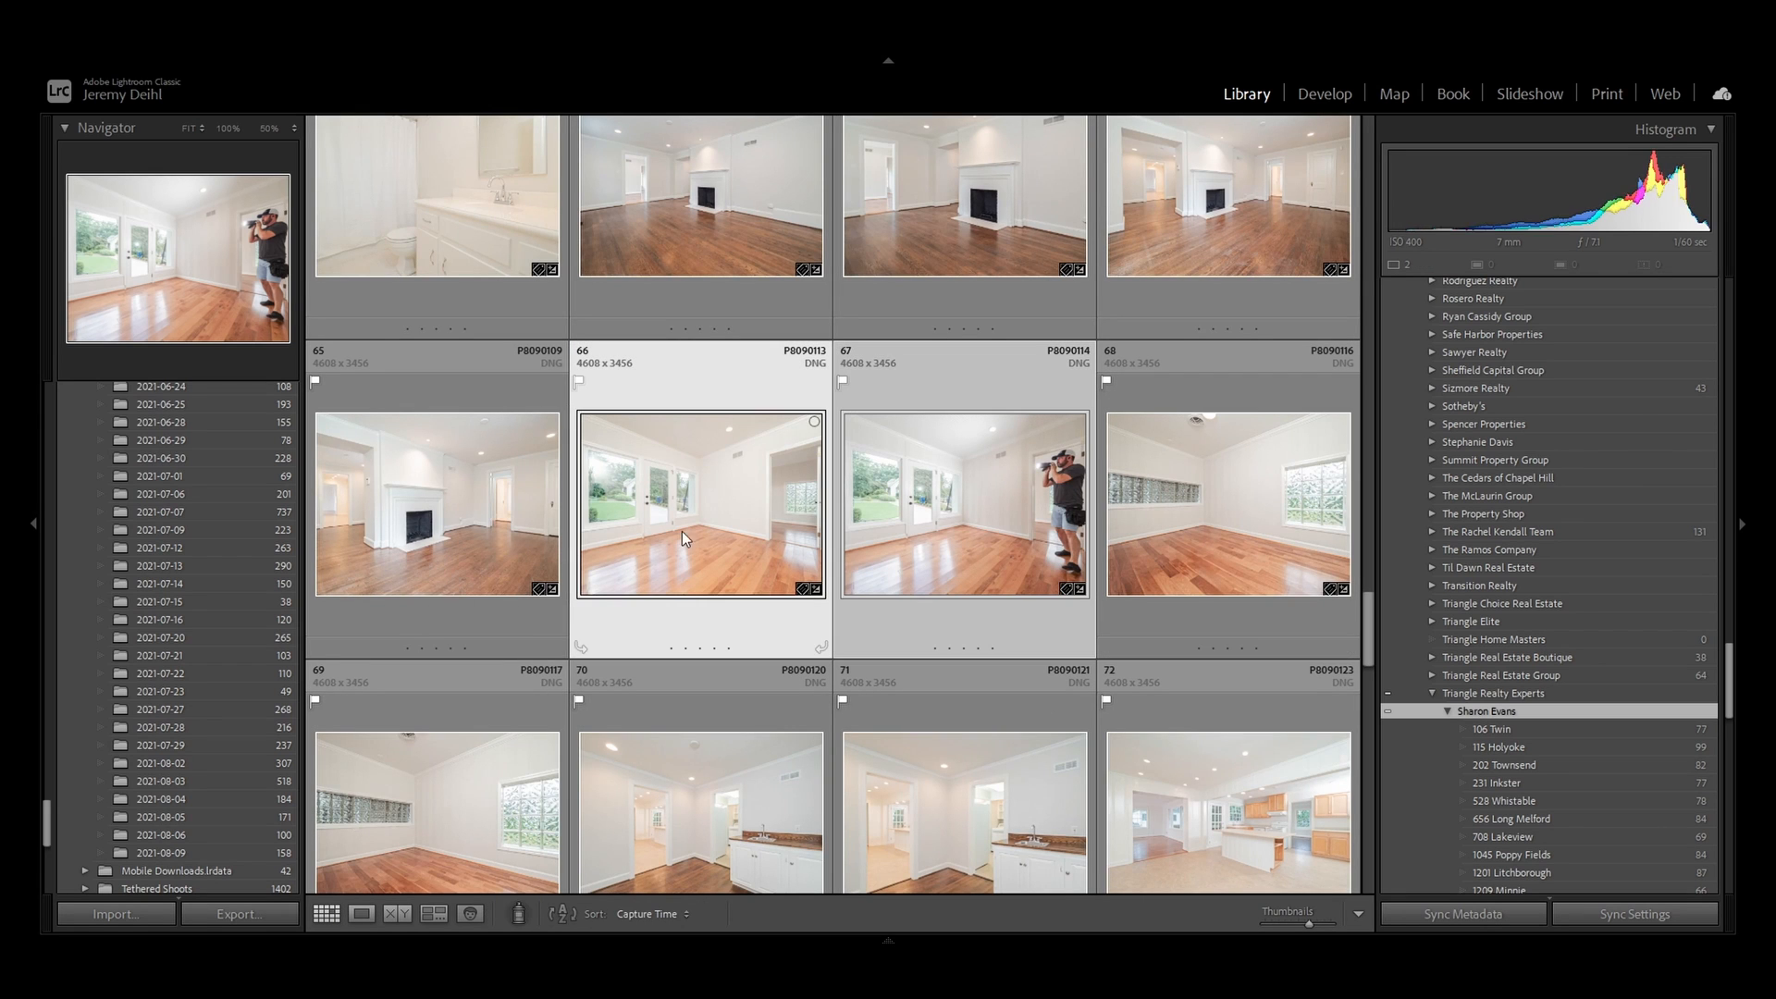
pyautogui.rightClick(929, 516)
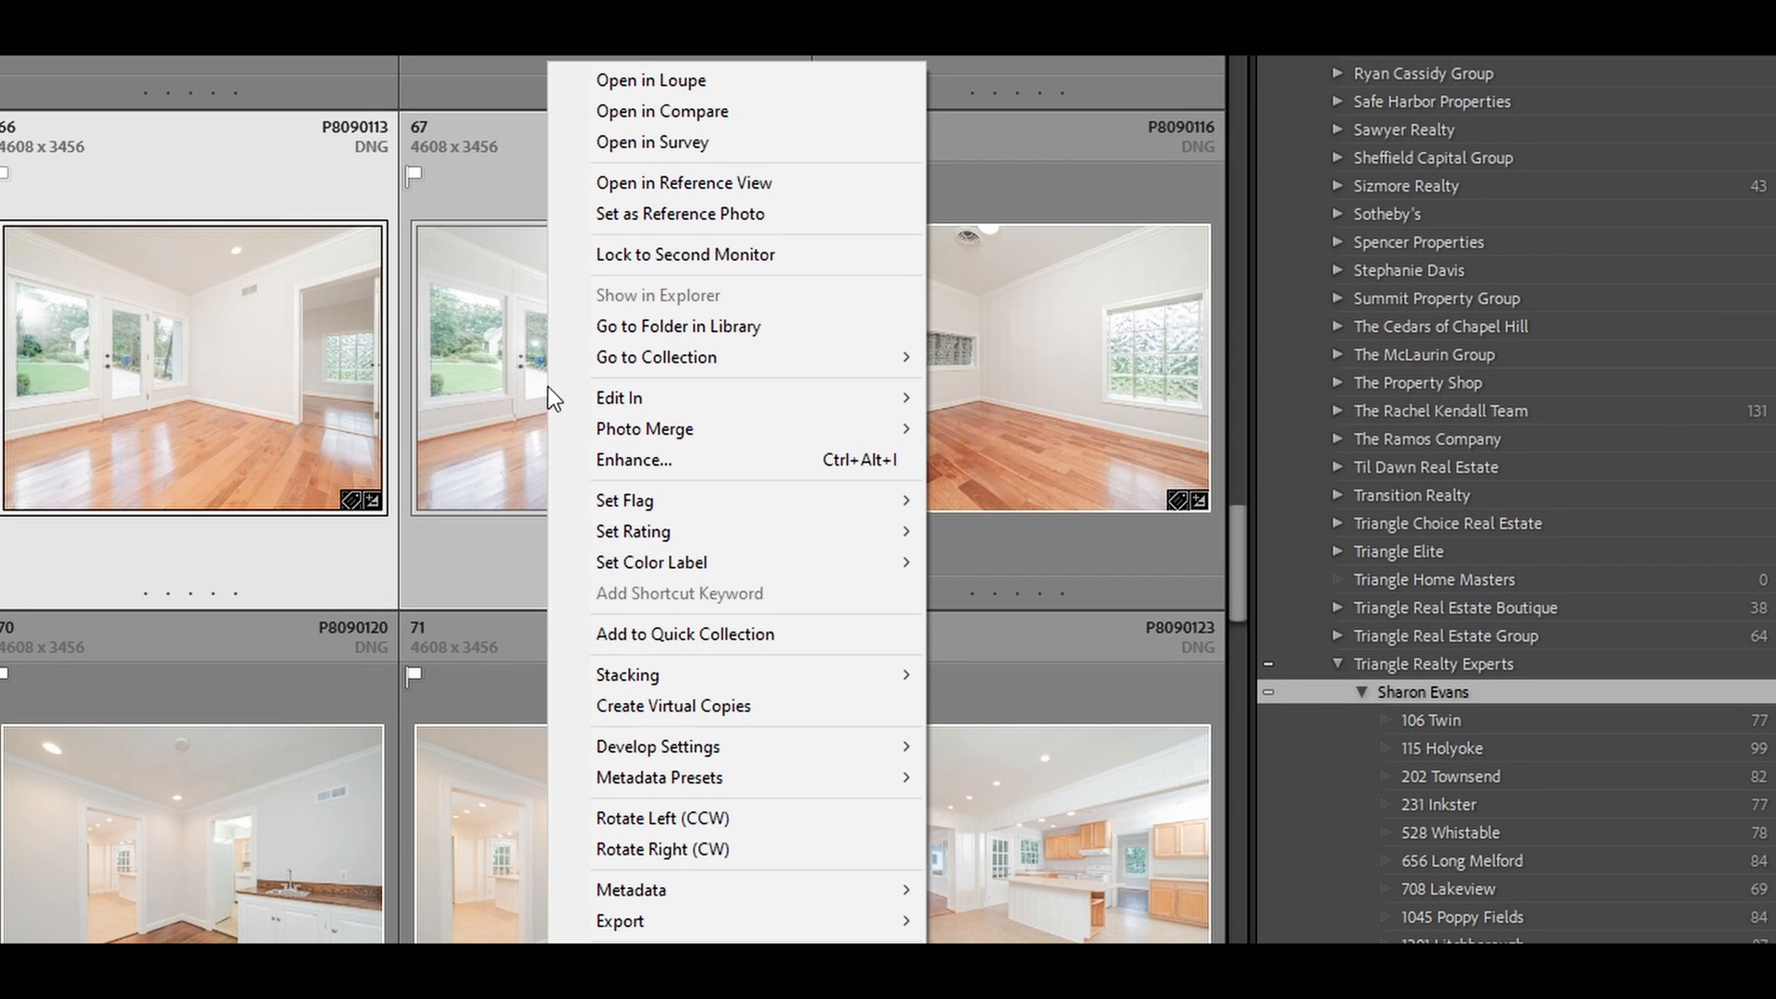
pyautogui.moveTo(609, 394)
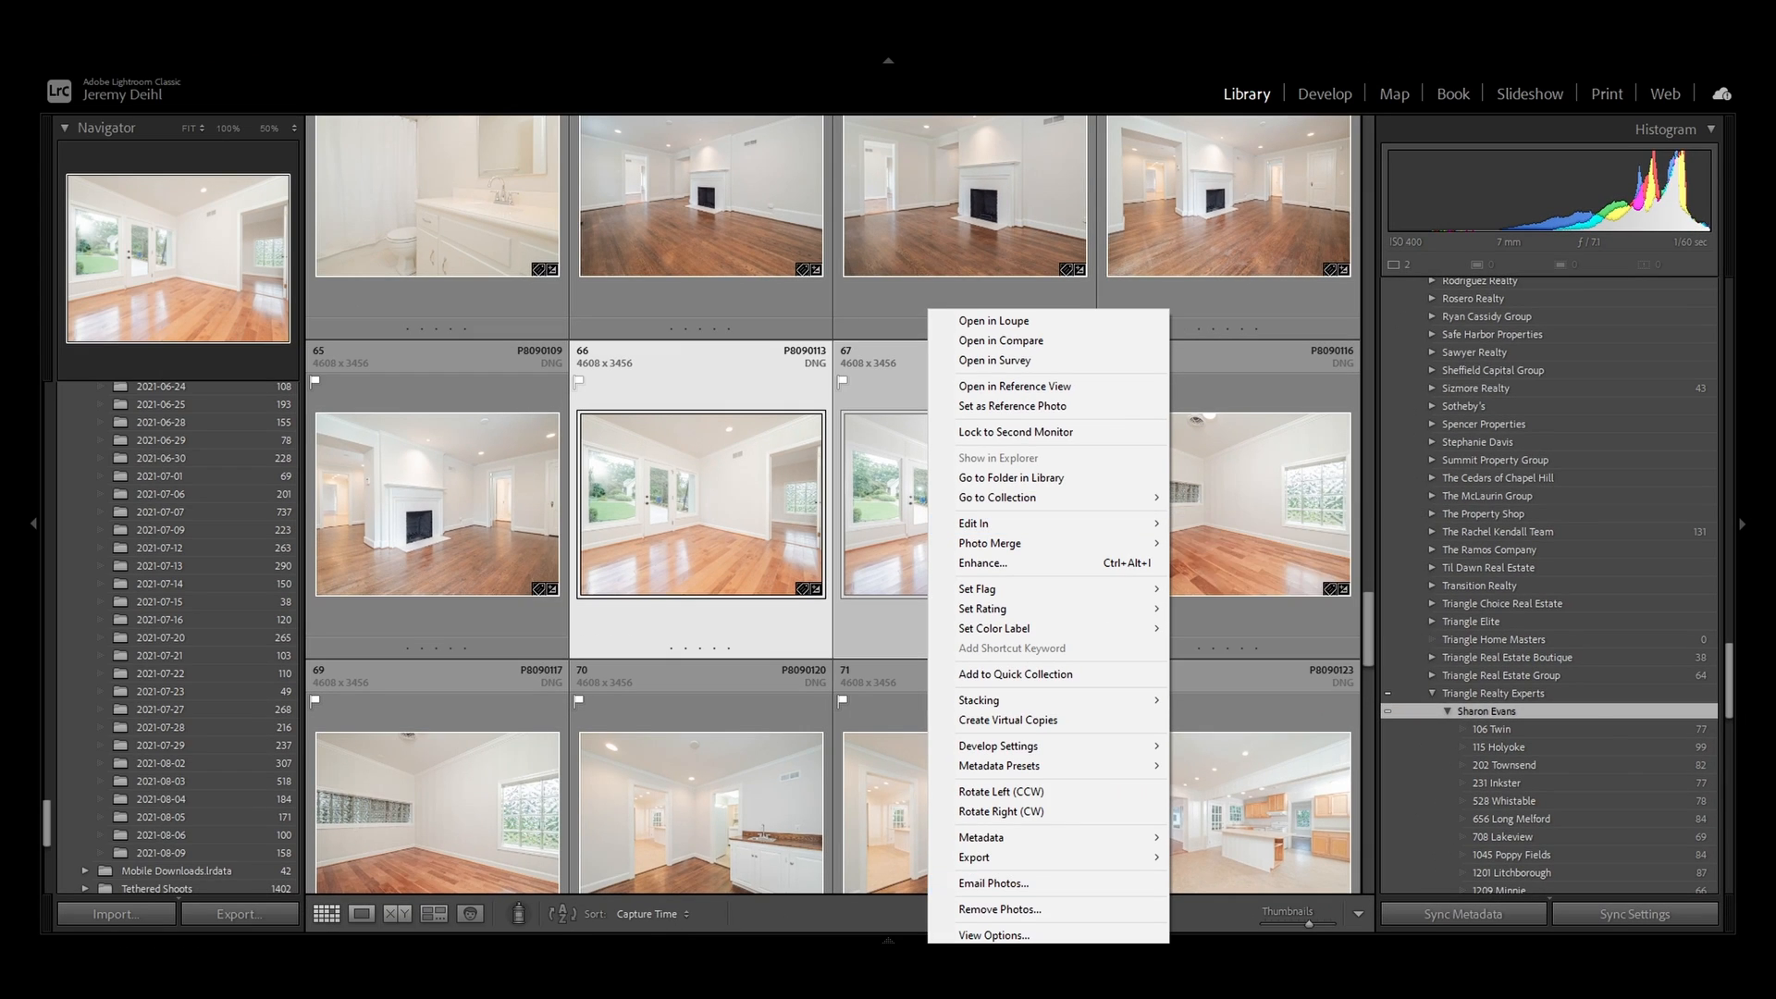
pyautogui.press('Escape')
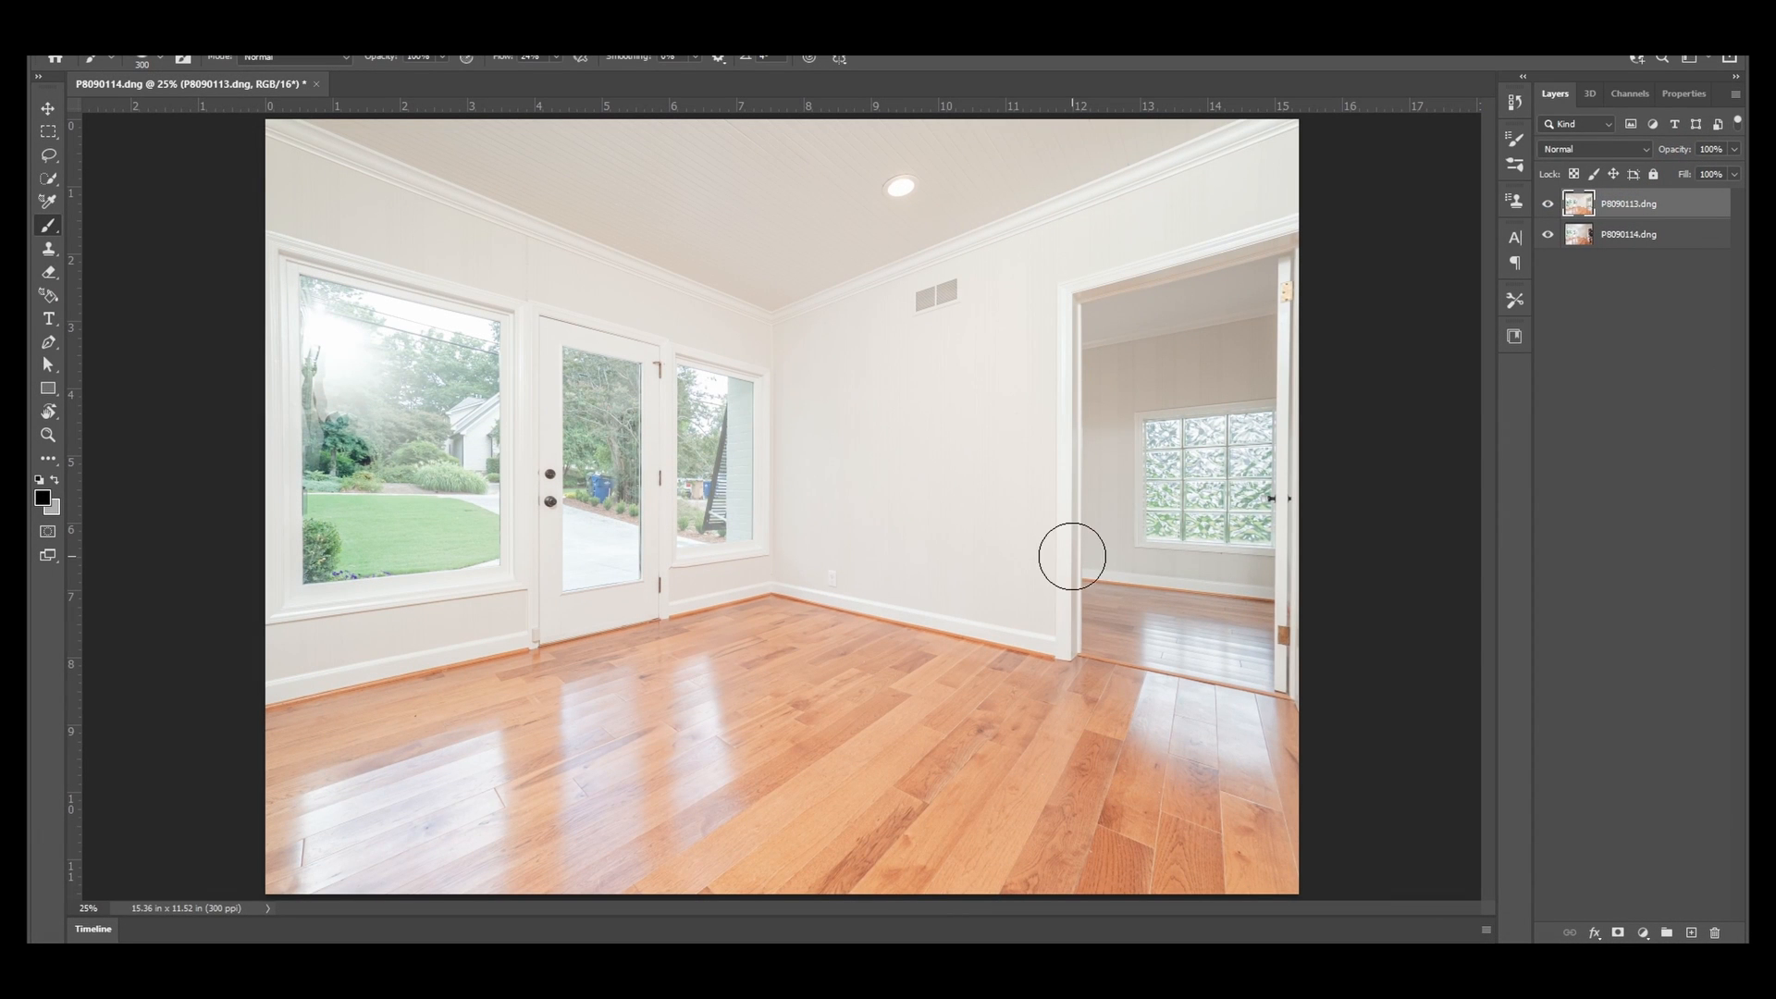
# Compare the P8090113 and P8090114 layers by toggling their visibility, leaving both shown
pyautogui.click(1628, 234)
pyautogui.click(1548, 203)
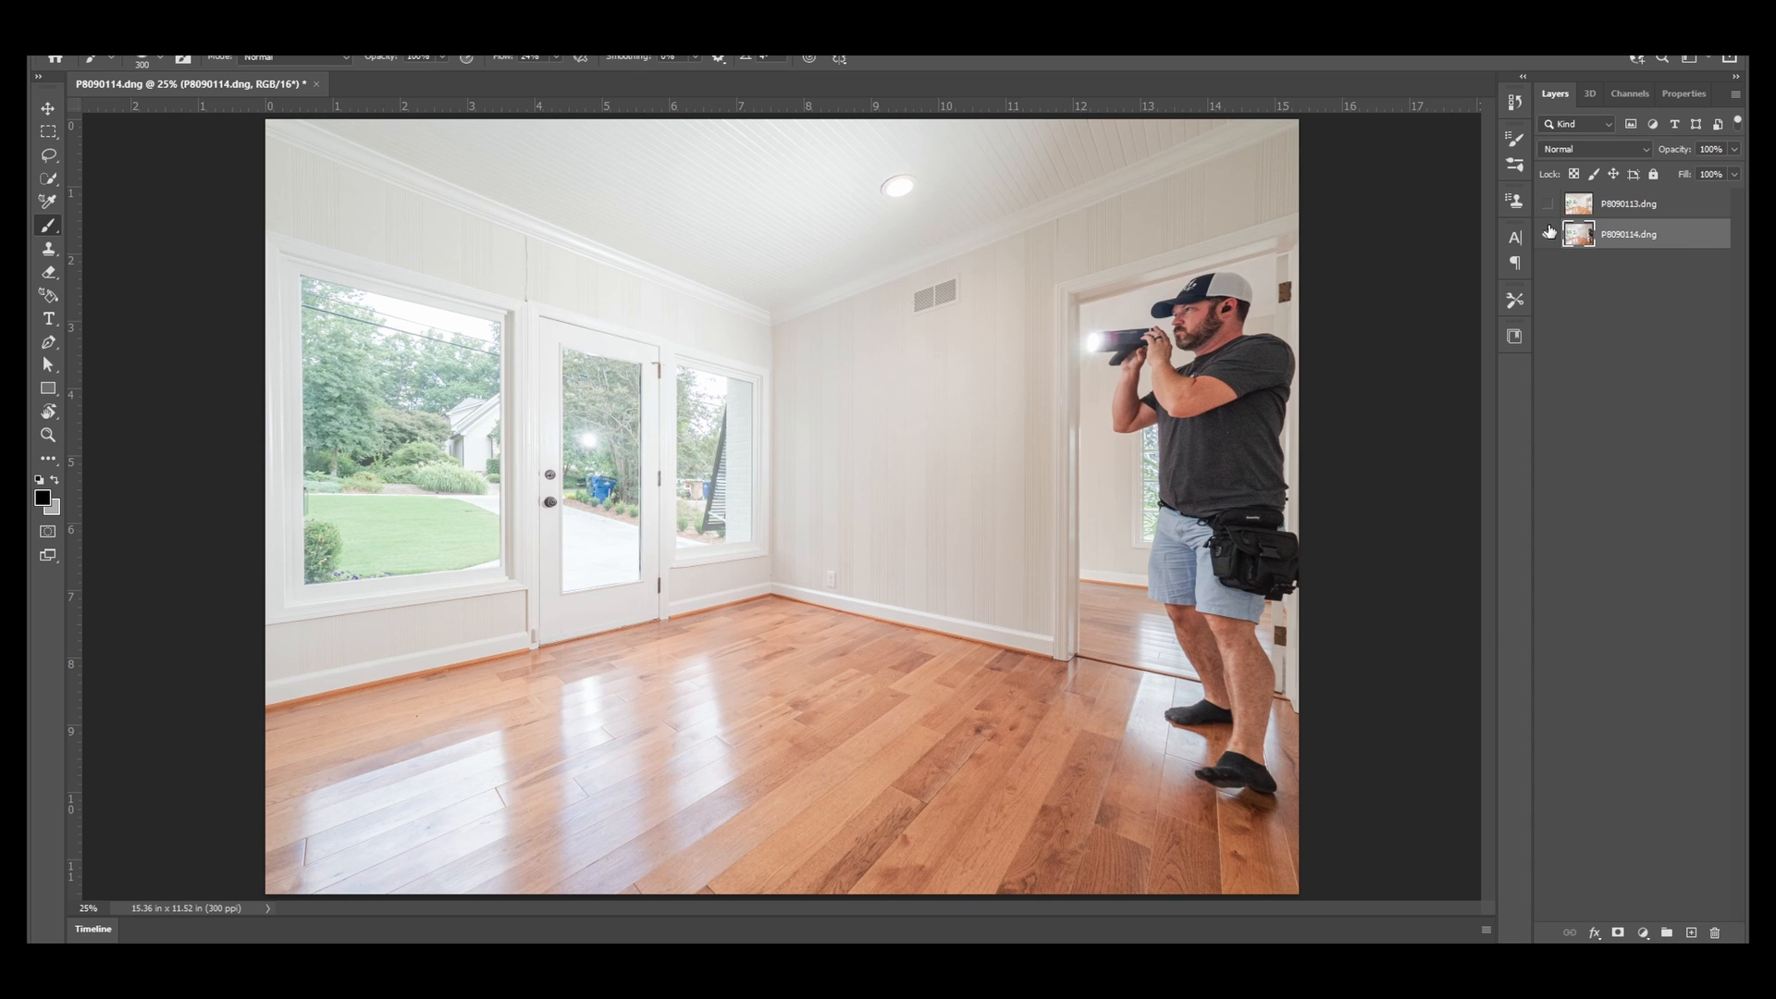
pyautogui.click(1548, 234)
pyautogui.click(1548, 204)
pyautogui.click(1548, 234)
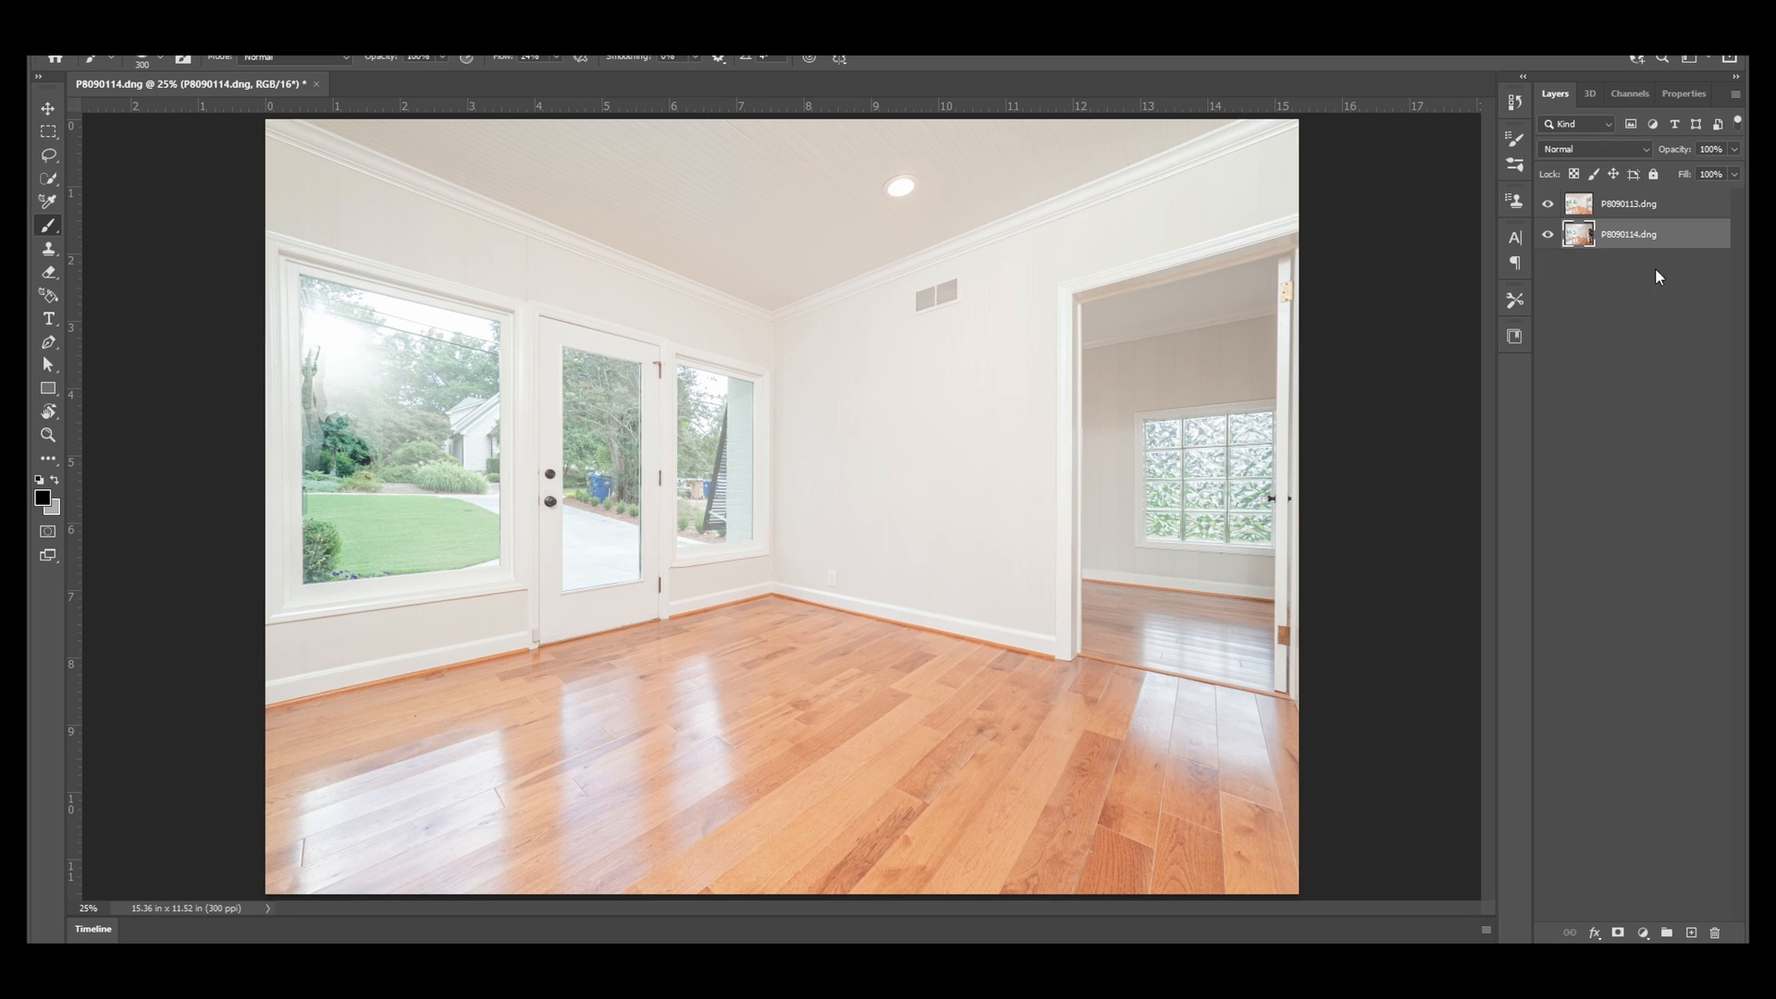
pyautogui.click(1550, 206)
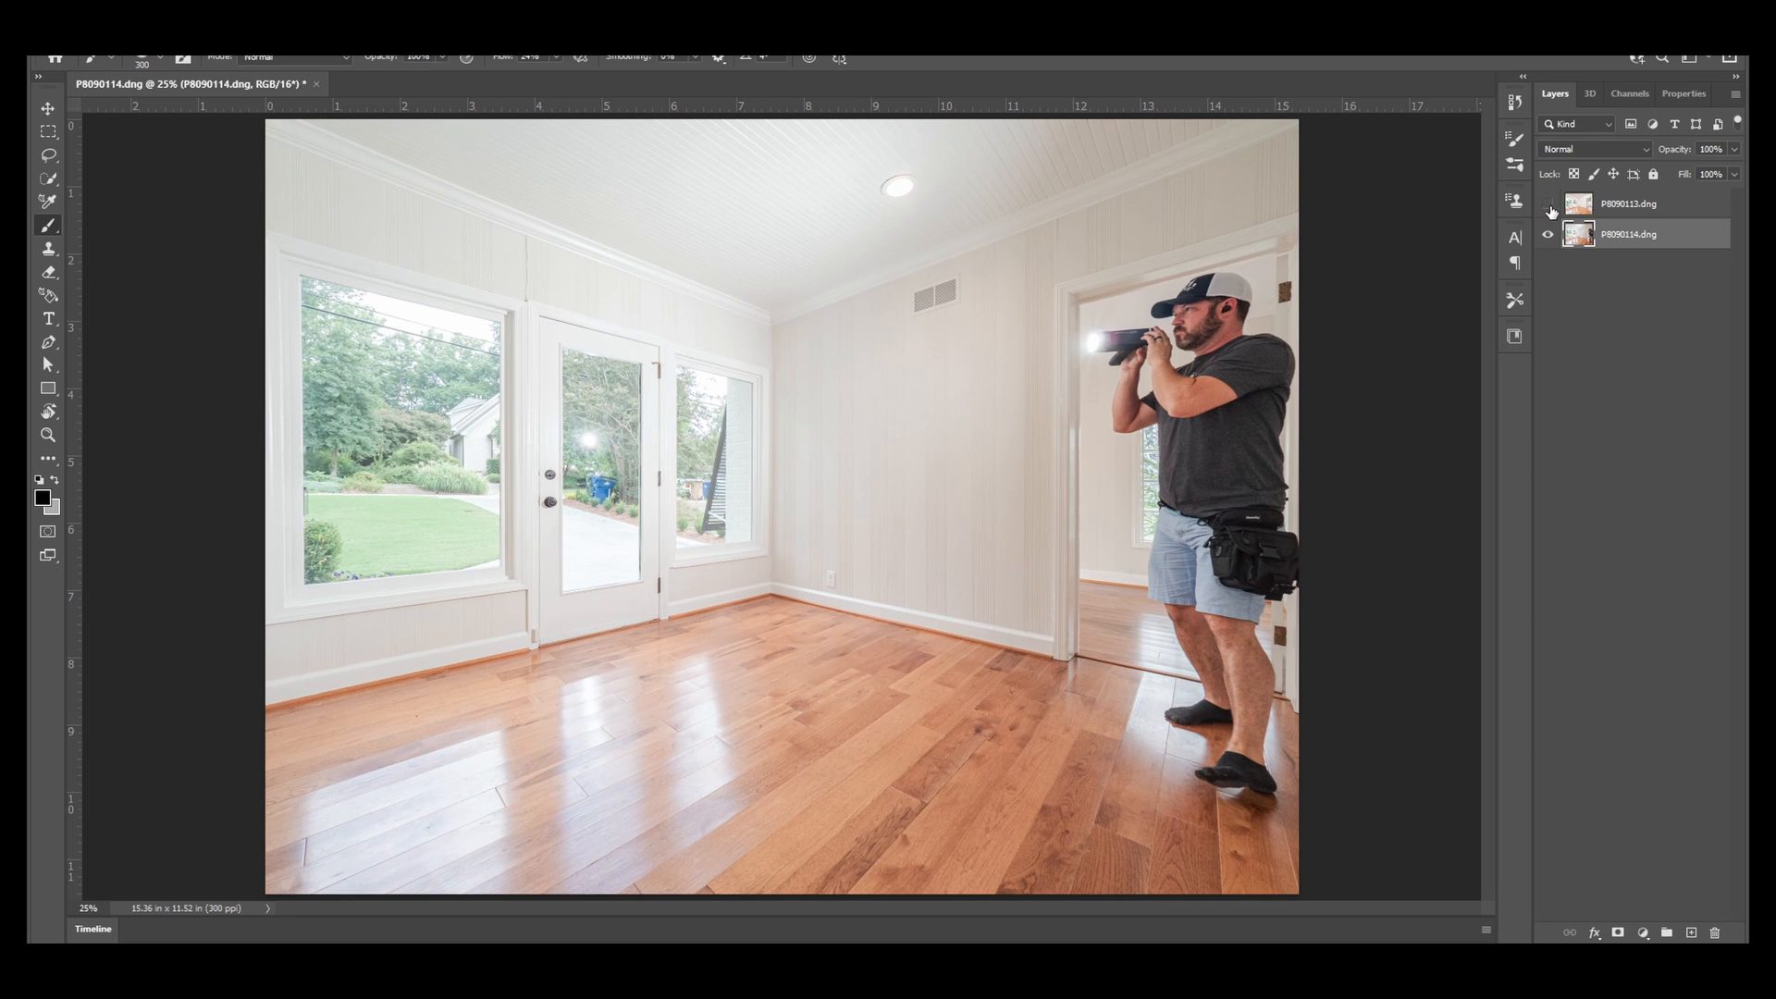
pyautogui.click(1549, 206)
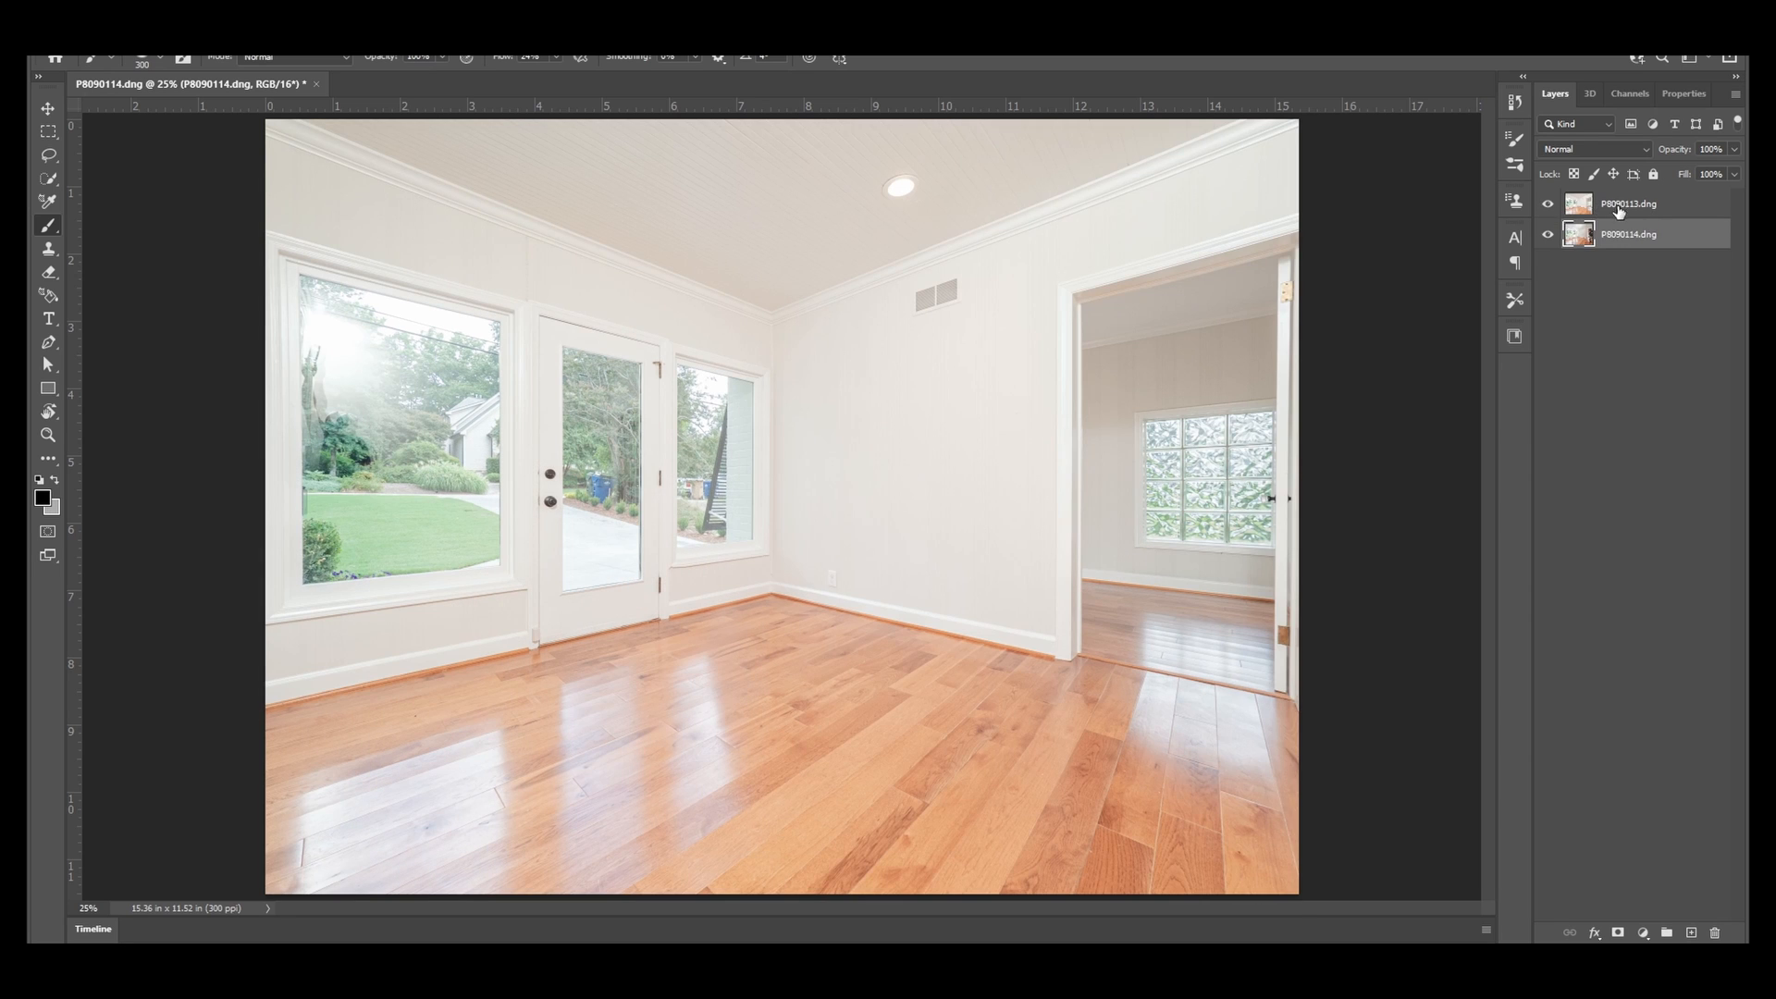
# Move the P8090113 layer below P8090114 and set the P8090114 layer's blend mode to Darken
pyautogui.moveTo(1620, 207); pyautogui.dragTo(1620, 247)
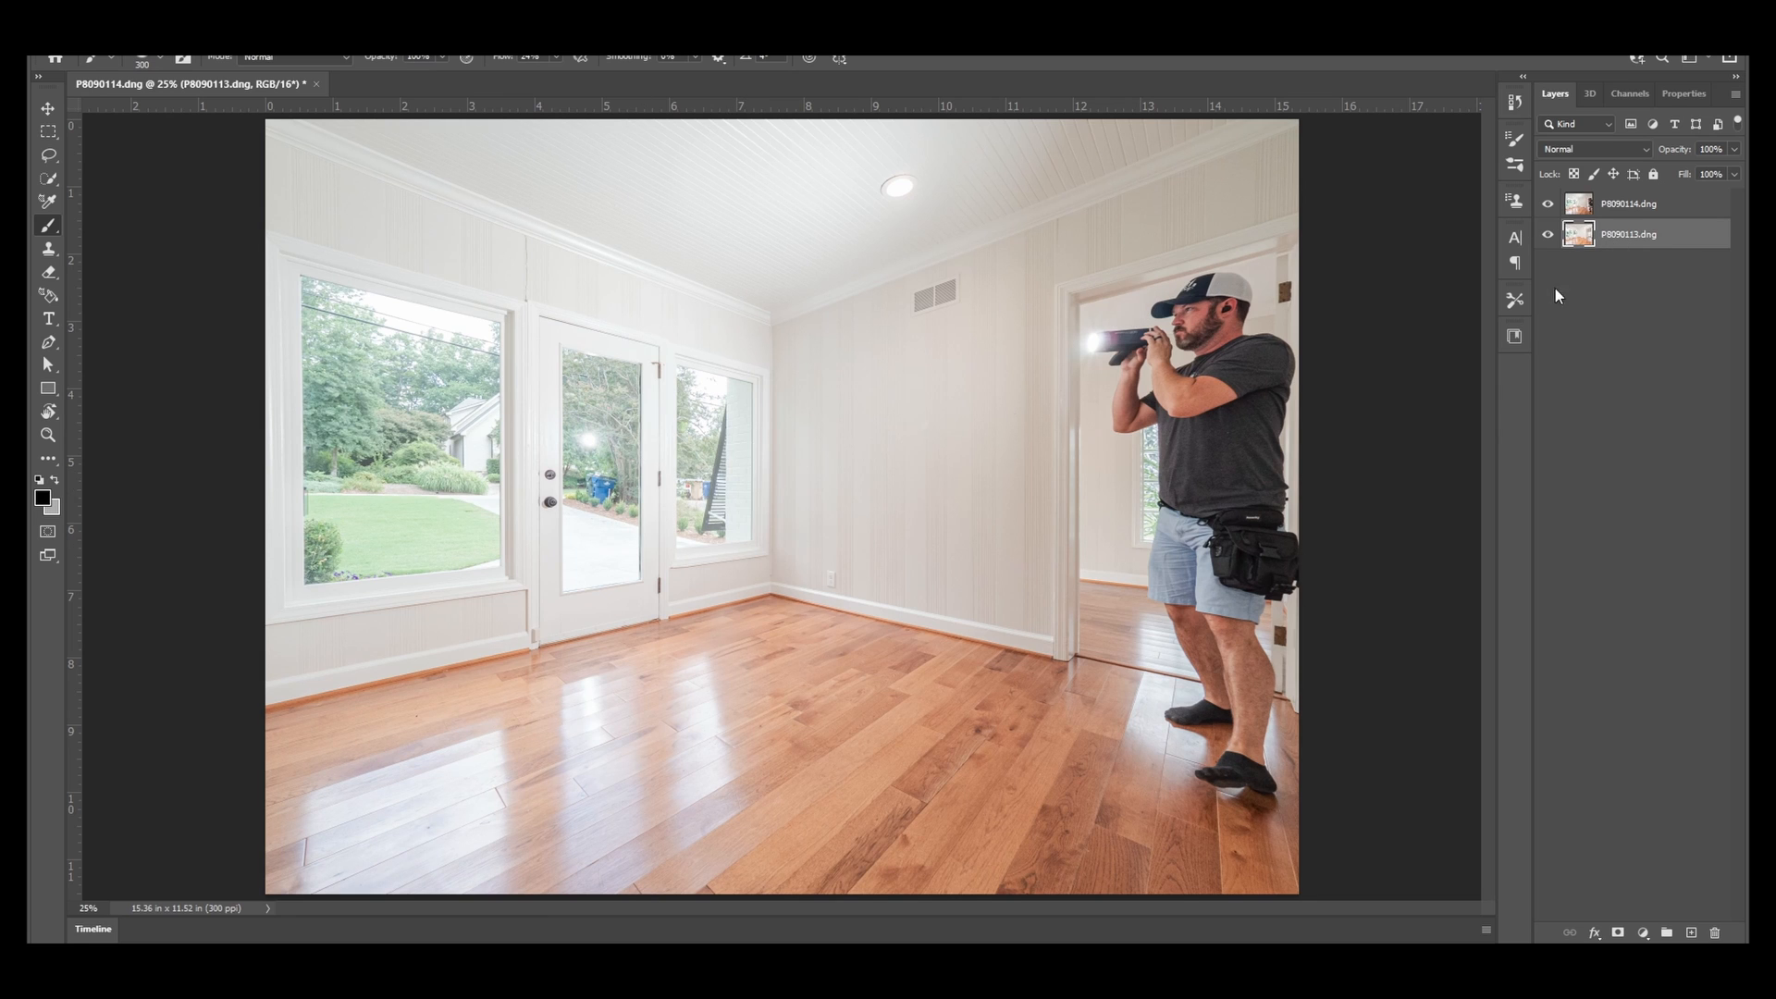
pyautogui.click(1608, 212)
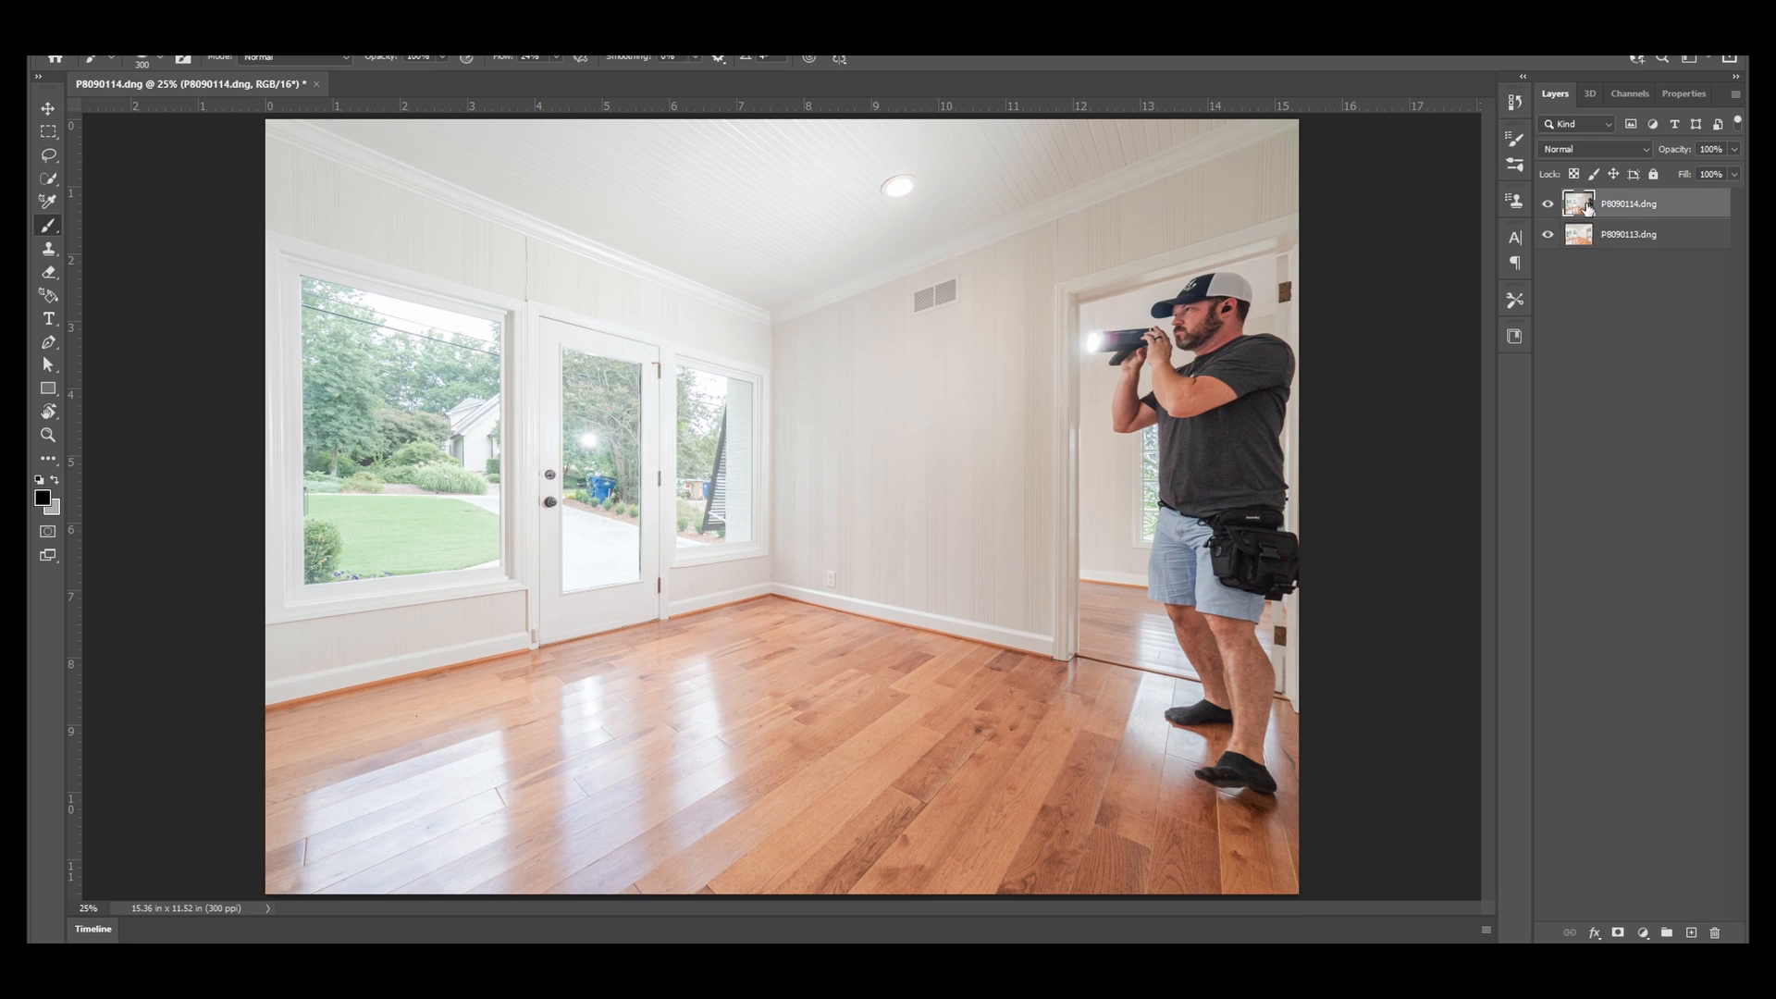
pyautogui.click(1626, 153)
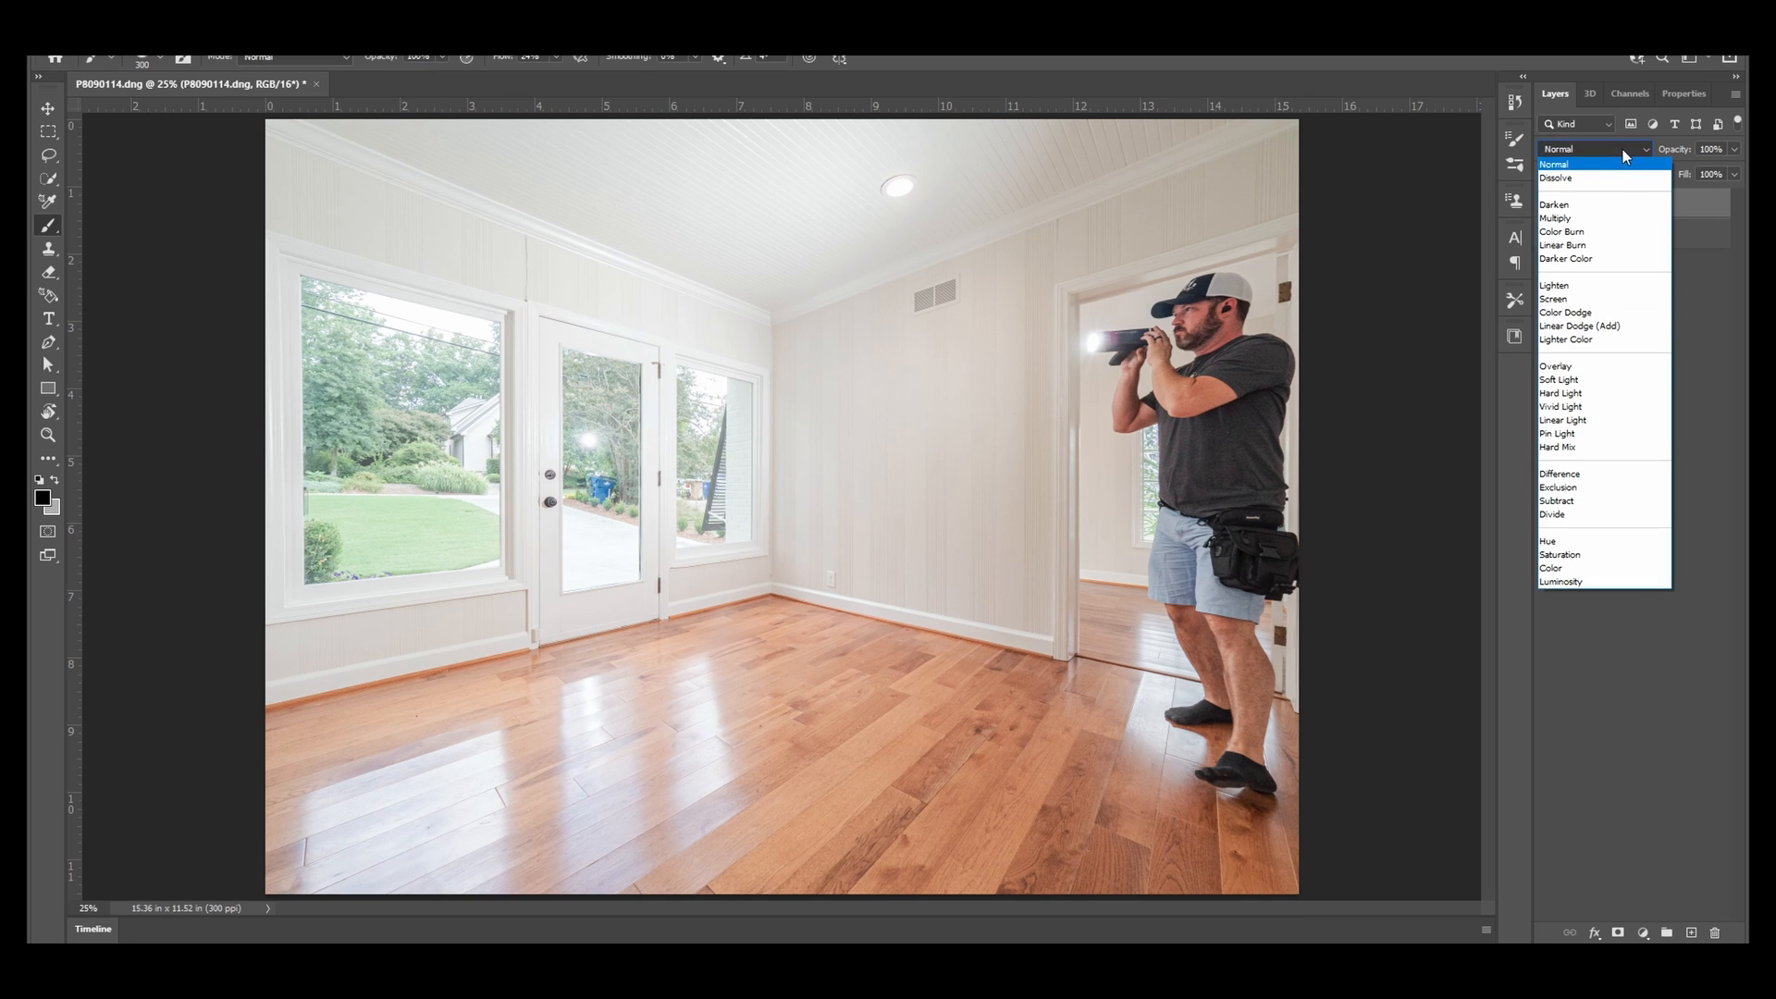
pyautogui.click(1614, 216)
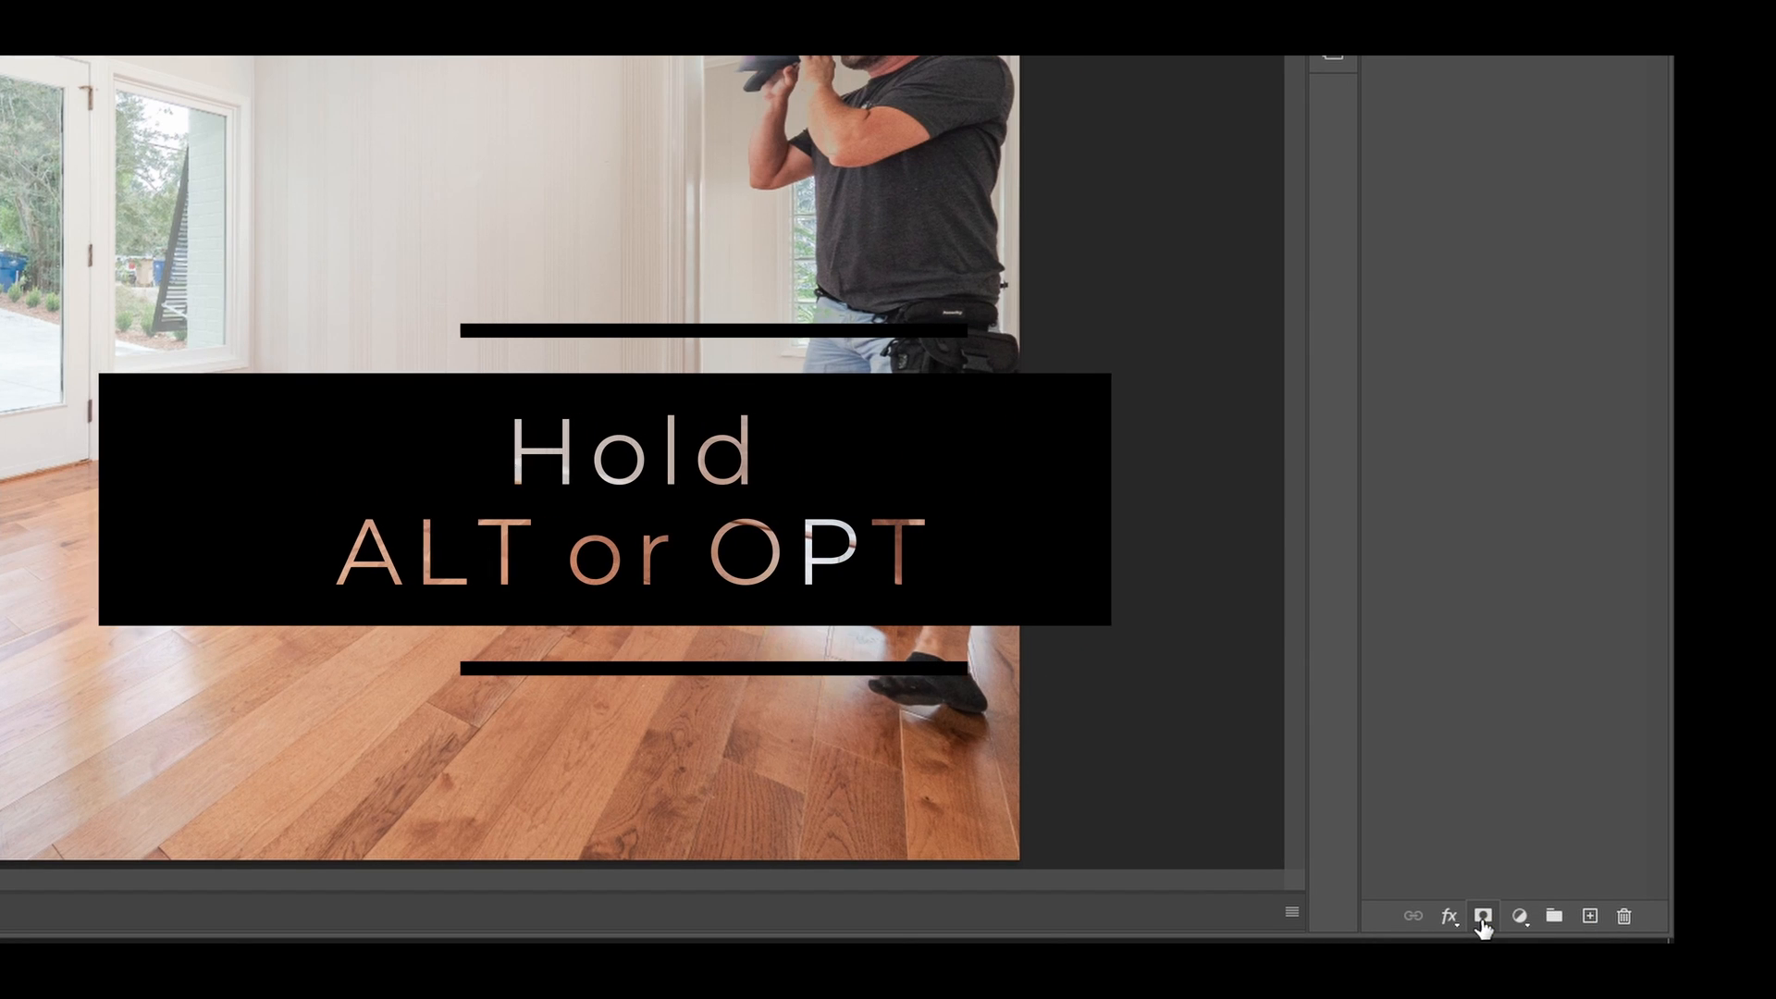
# Add a black mask to the P8090114 layer, paint white over the flare in the large window, and compare before and after
pyautogui.keyDown('alt'); pyautogui.click(1483, 918); pyautogui.keyUp('alt')
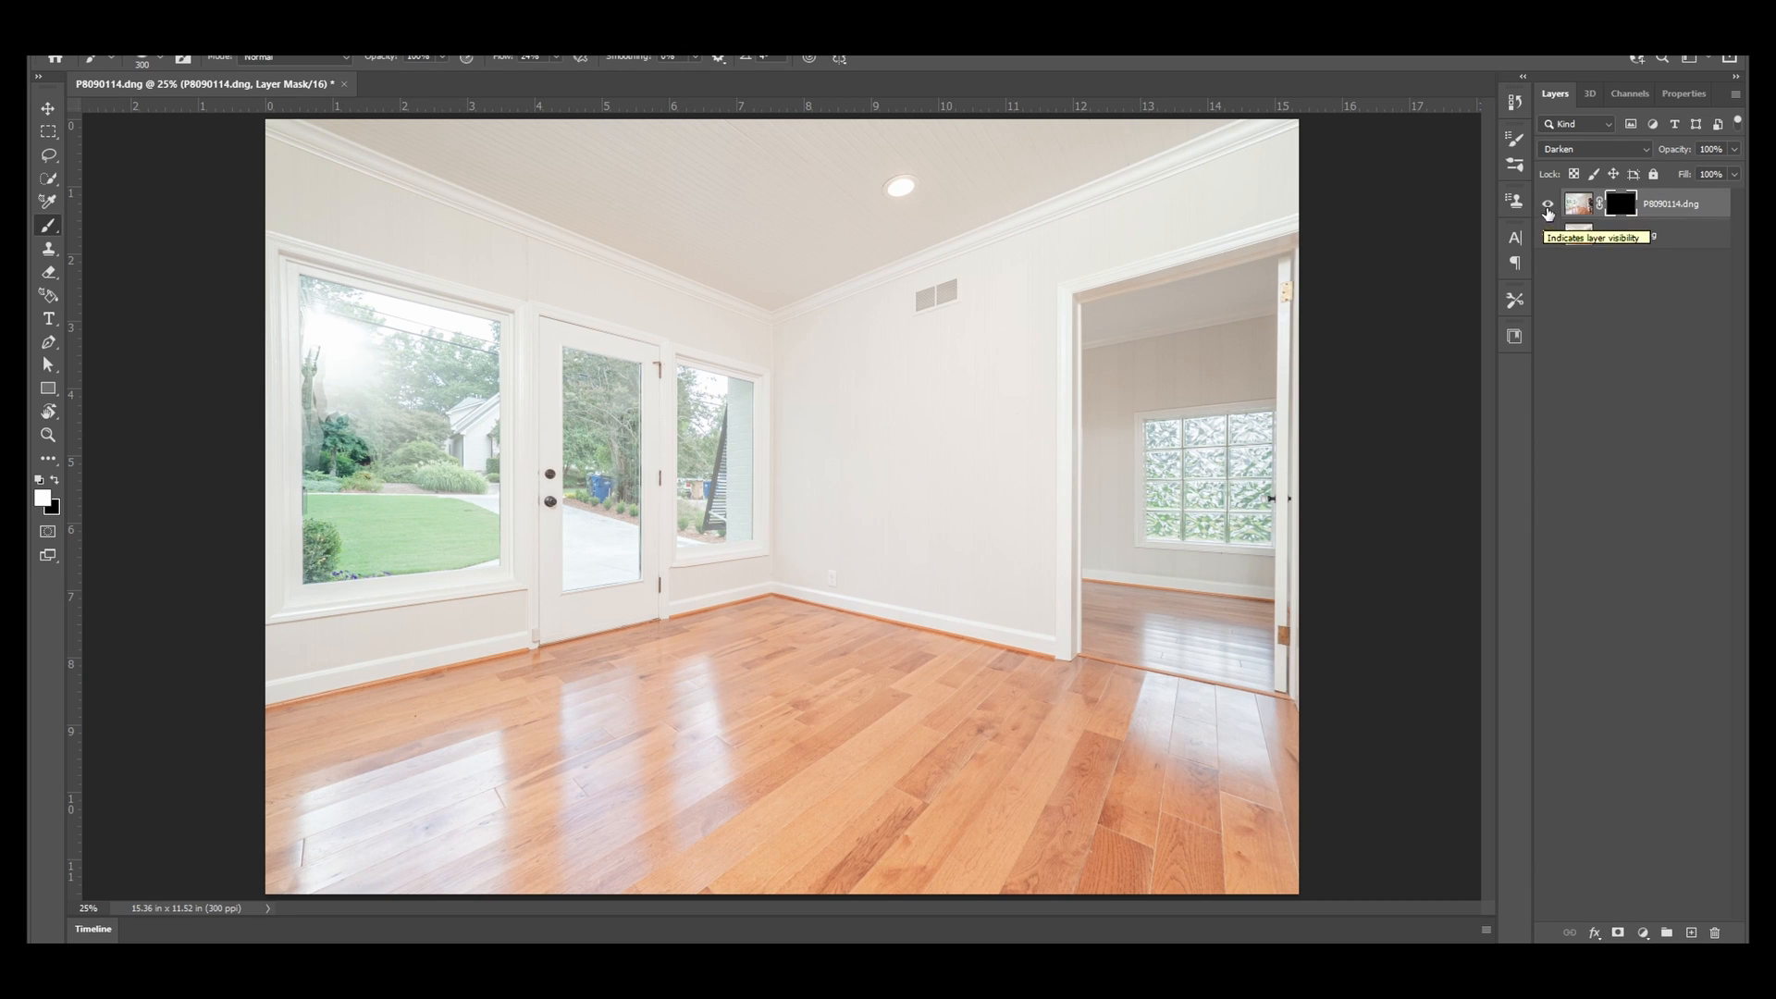
pyautogui.click(1548, 205)
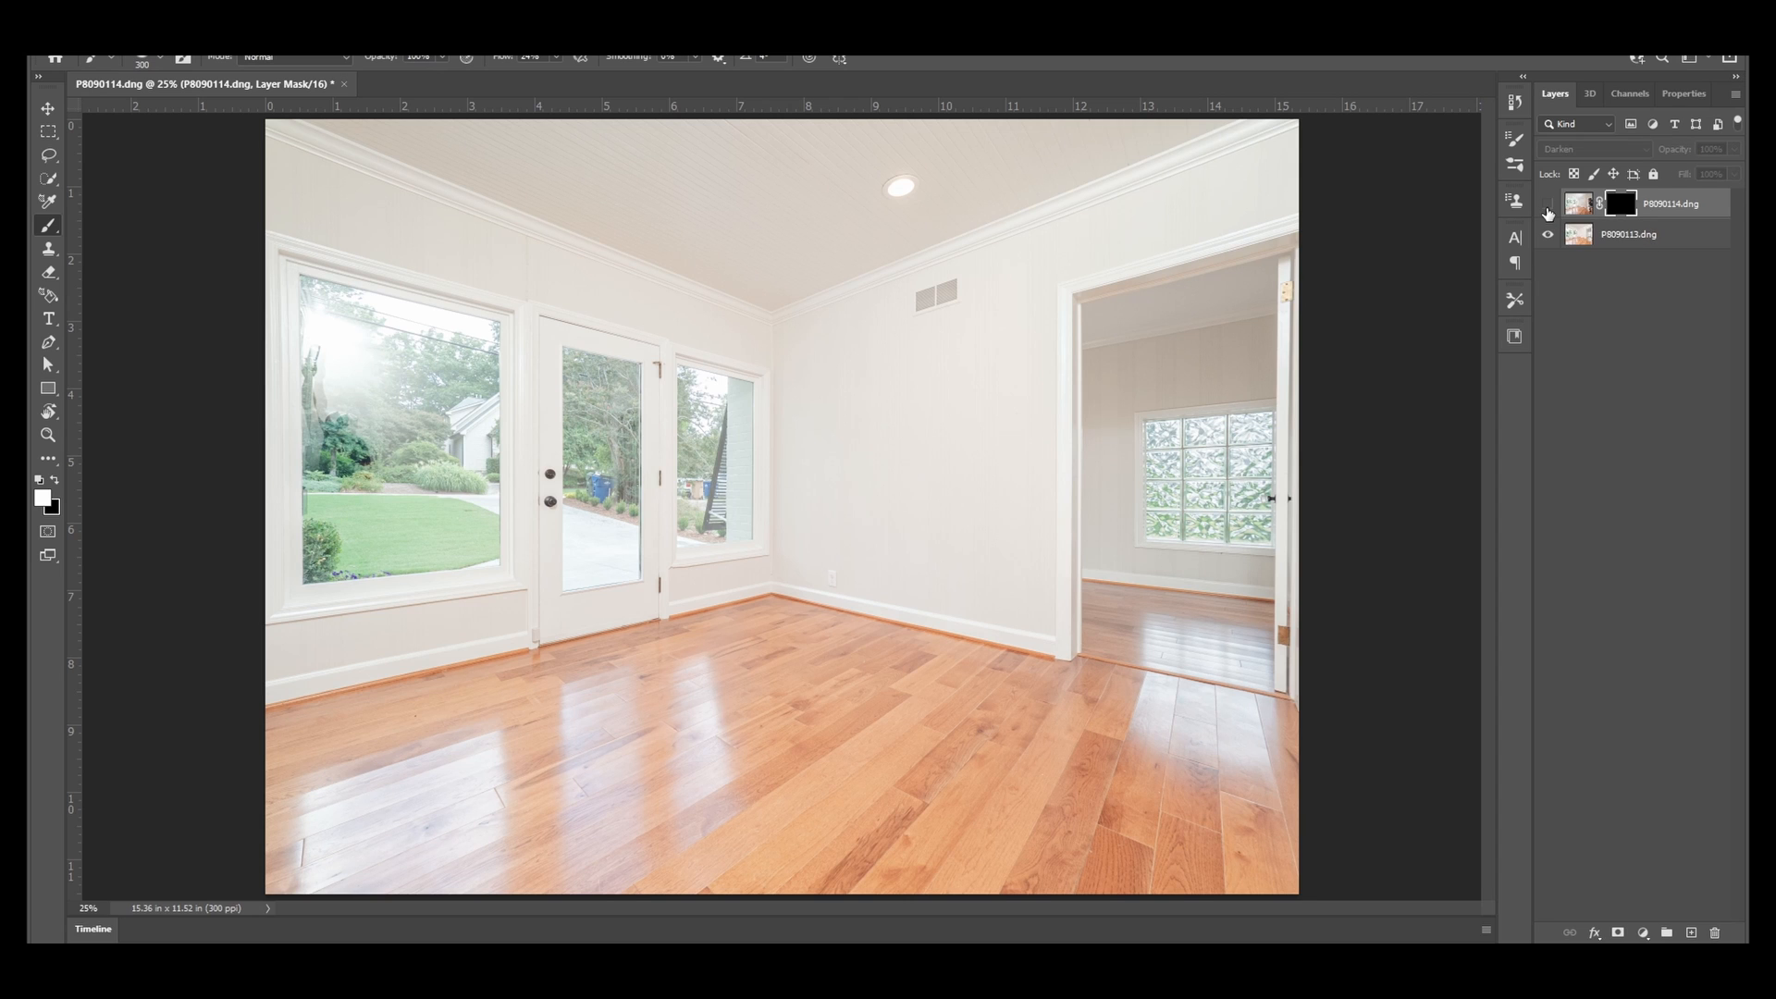
pyautogui.click(1548, 206)
pyautogui.moveTo(323, 315)
pyautogui.mouseDown()
pyautogui.moveTo(363, 391)
pyautogui.moveTo(314, 372)
pyautogui.moveTo(340, 424)
pyautogui.moveTo(351, 409)
pyautogui.moveTo(351, 472)
pyautogui.moveTo(357, 405)
pyautogui.moveTo(329, 346)
pyautogui.moveTo(396, 328)
pyautogui.moveTo(376, 335)
pyautogui.moveTo(397, 402)
pyautogui.moveTo(409, 372)
pyautogui.moveTo(376, 348)
pyautogui.mouseUp()
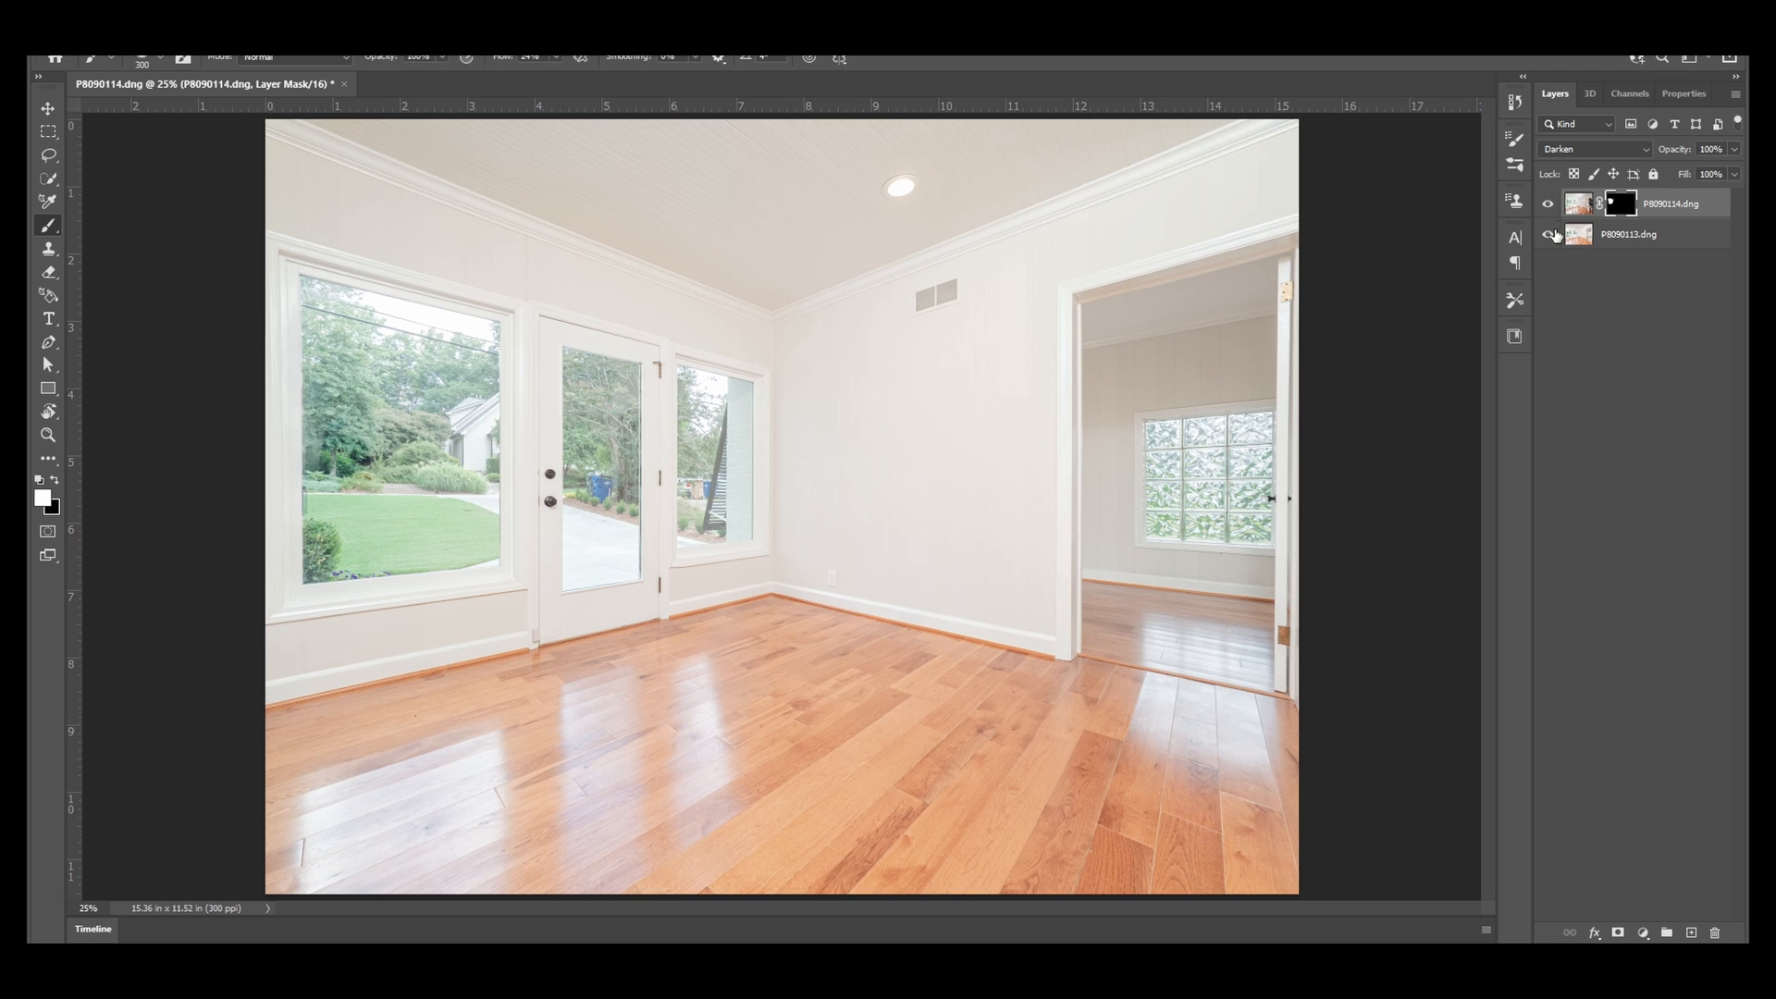
pyautogui.click(1548, 205)
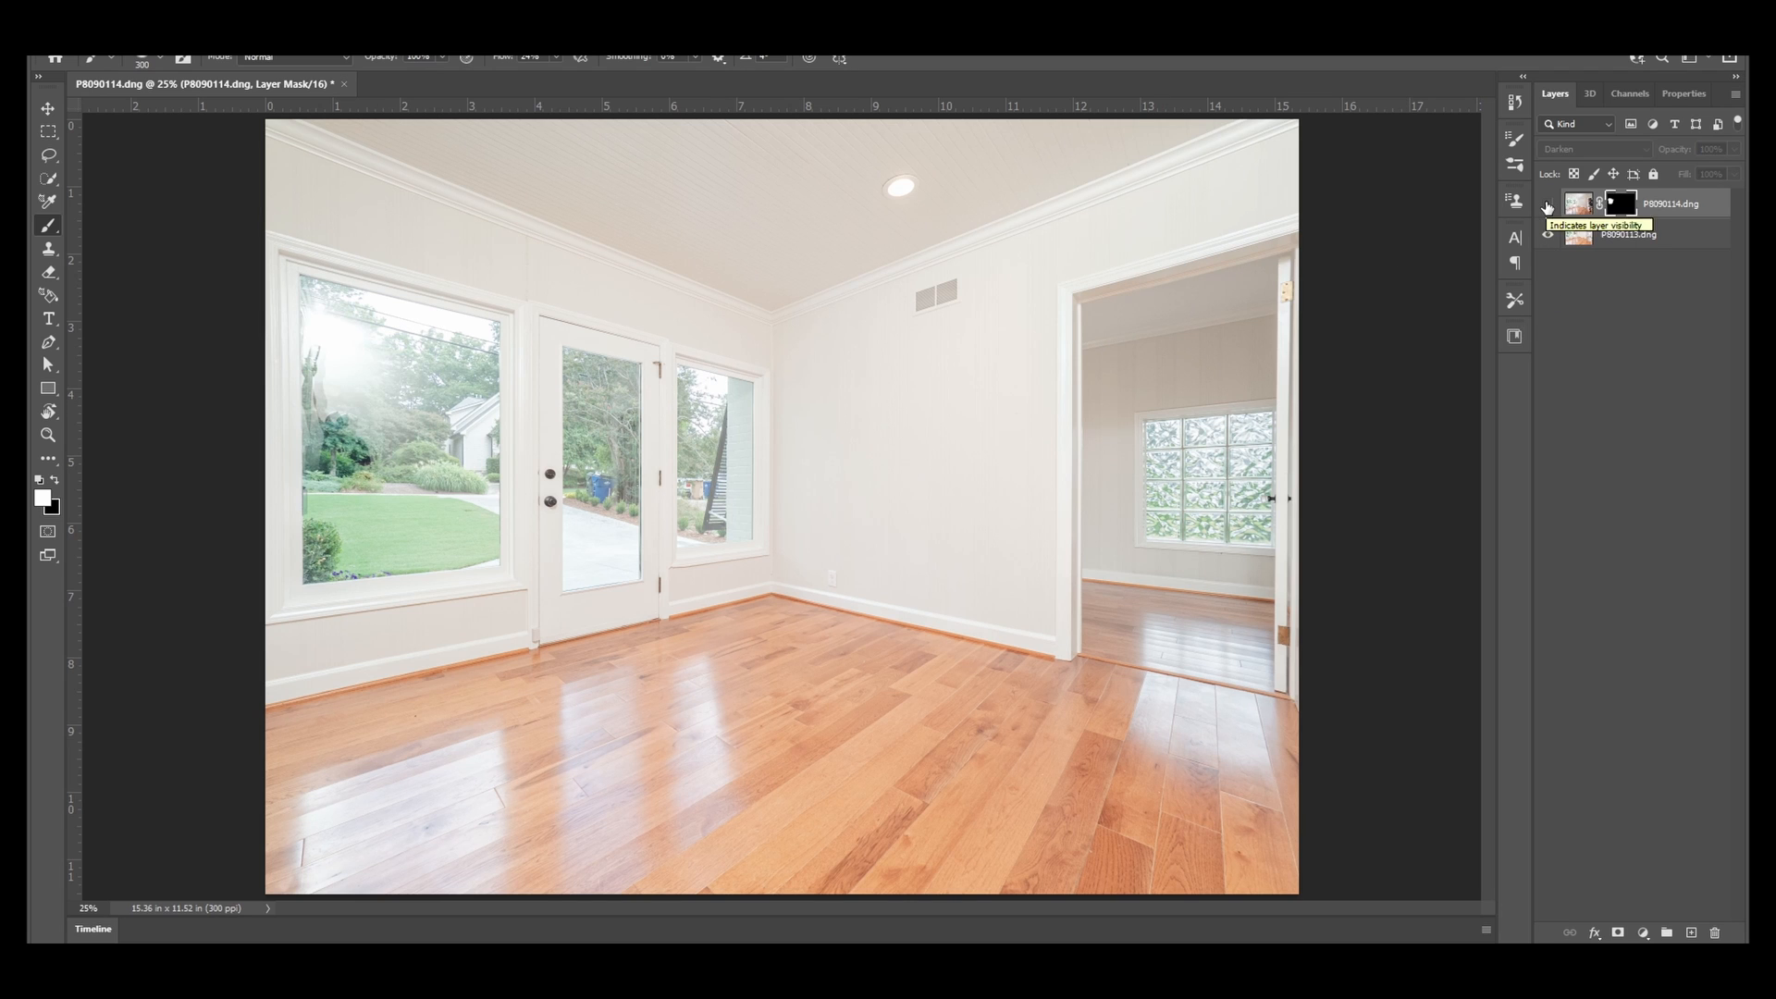
pyautogui.click(1548, 206)
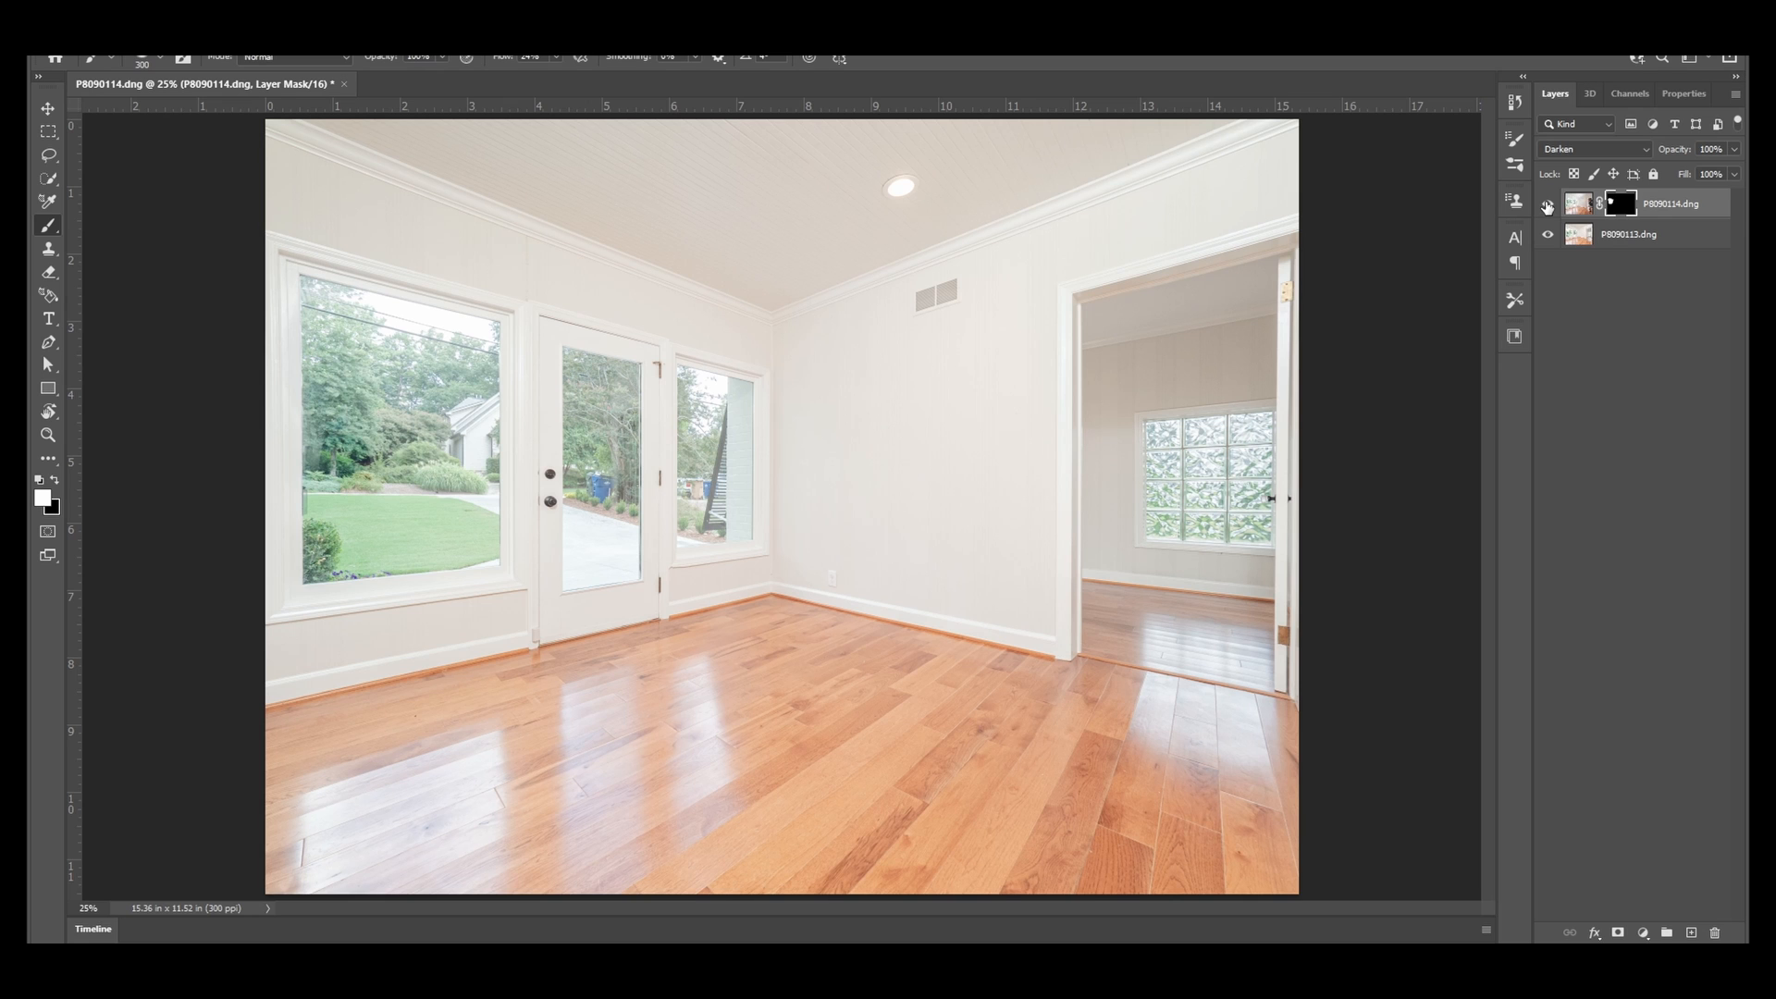
# Save the layered composite and switch back to Lightroom Classic
pyautogui.click(56, 46)
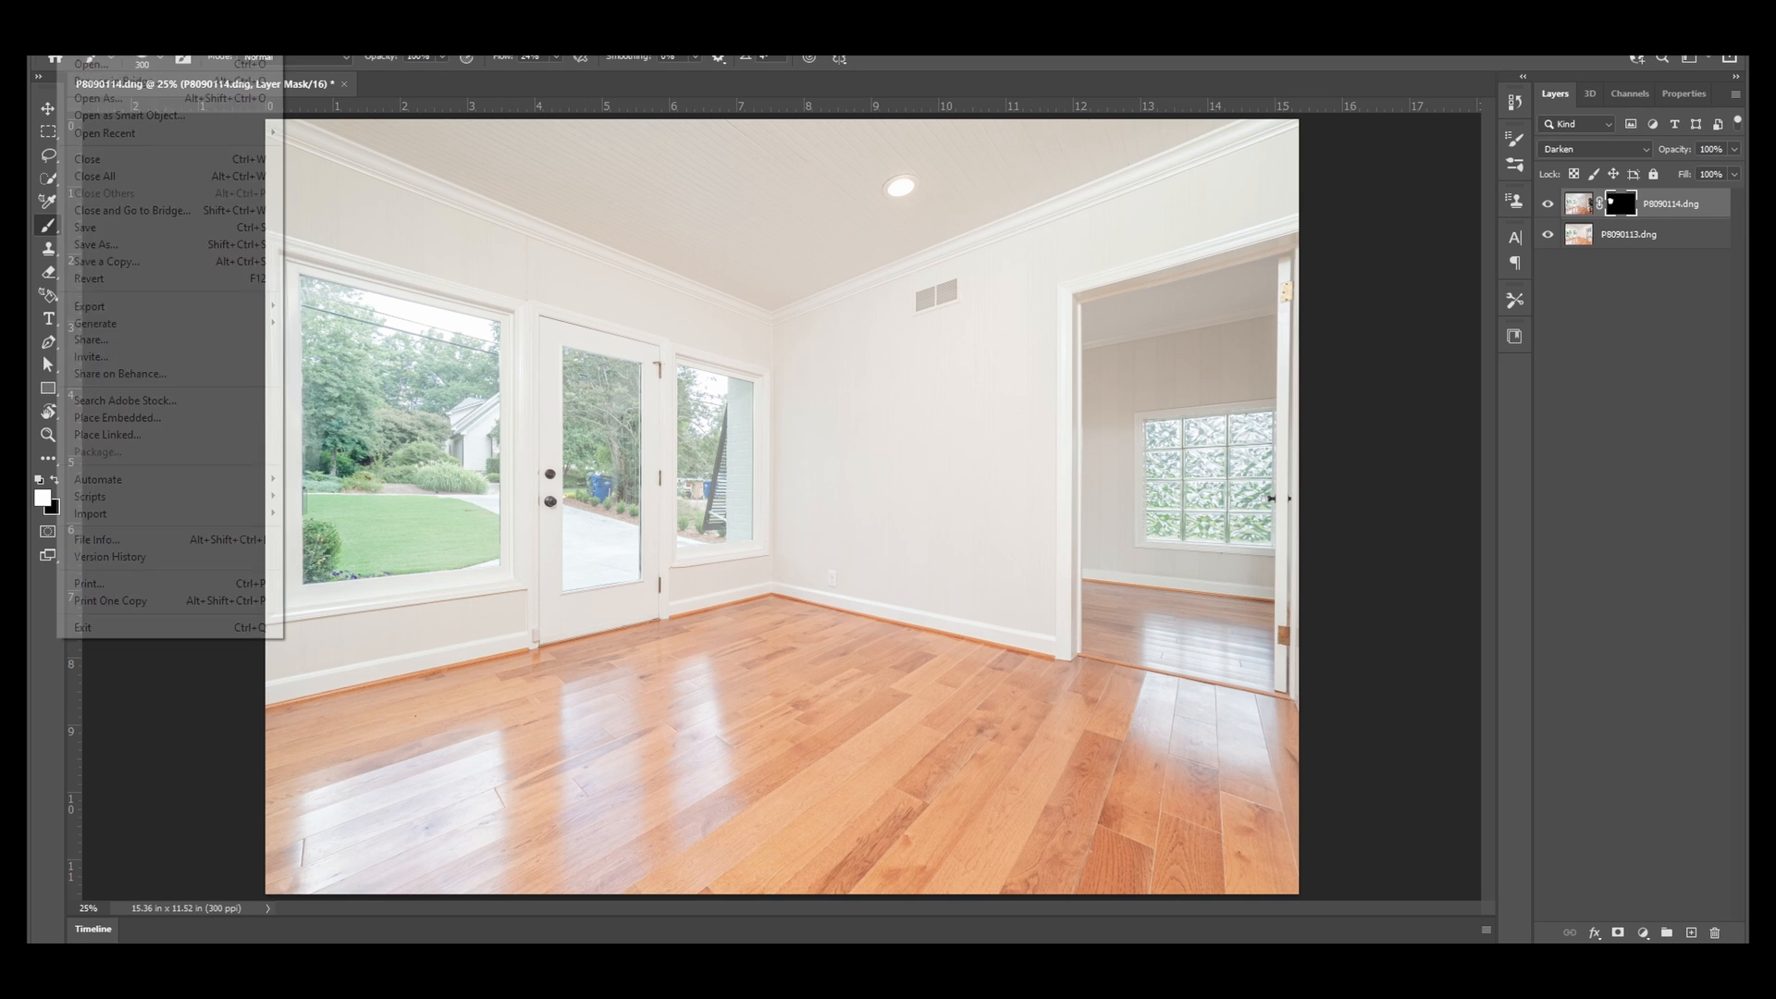
pyautogui.click(120, 225)
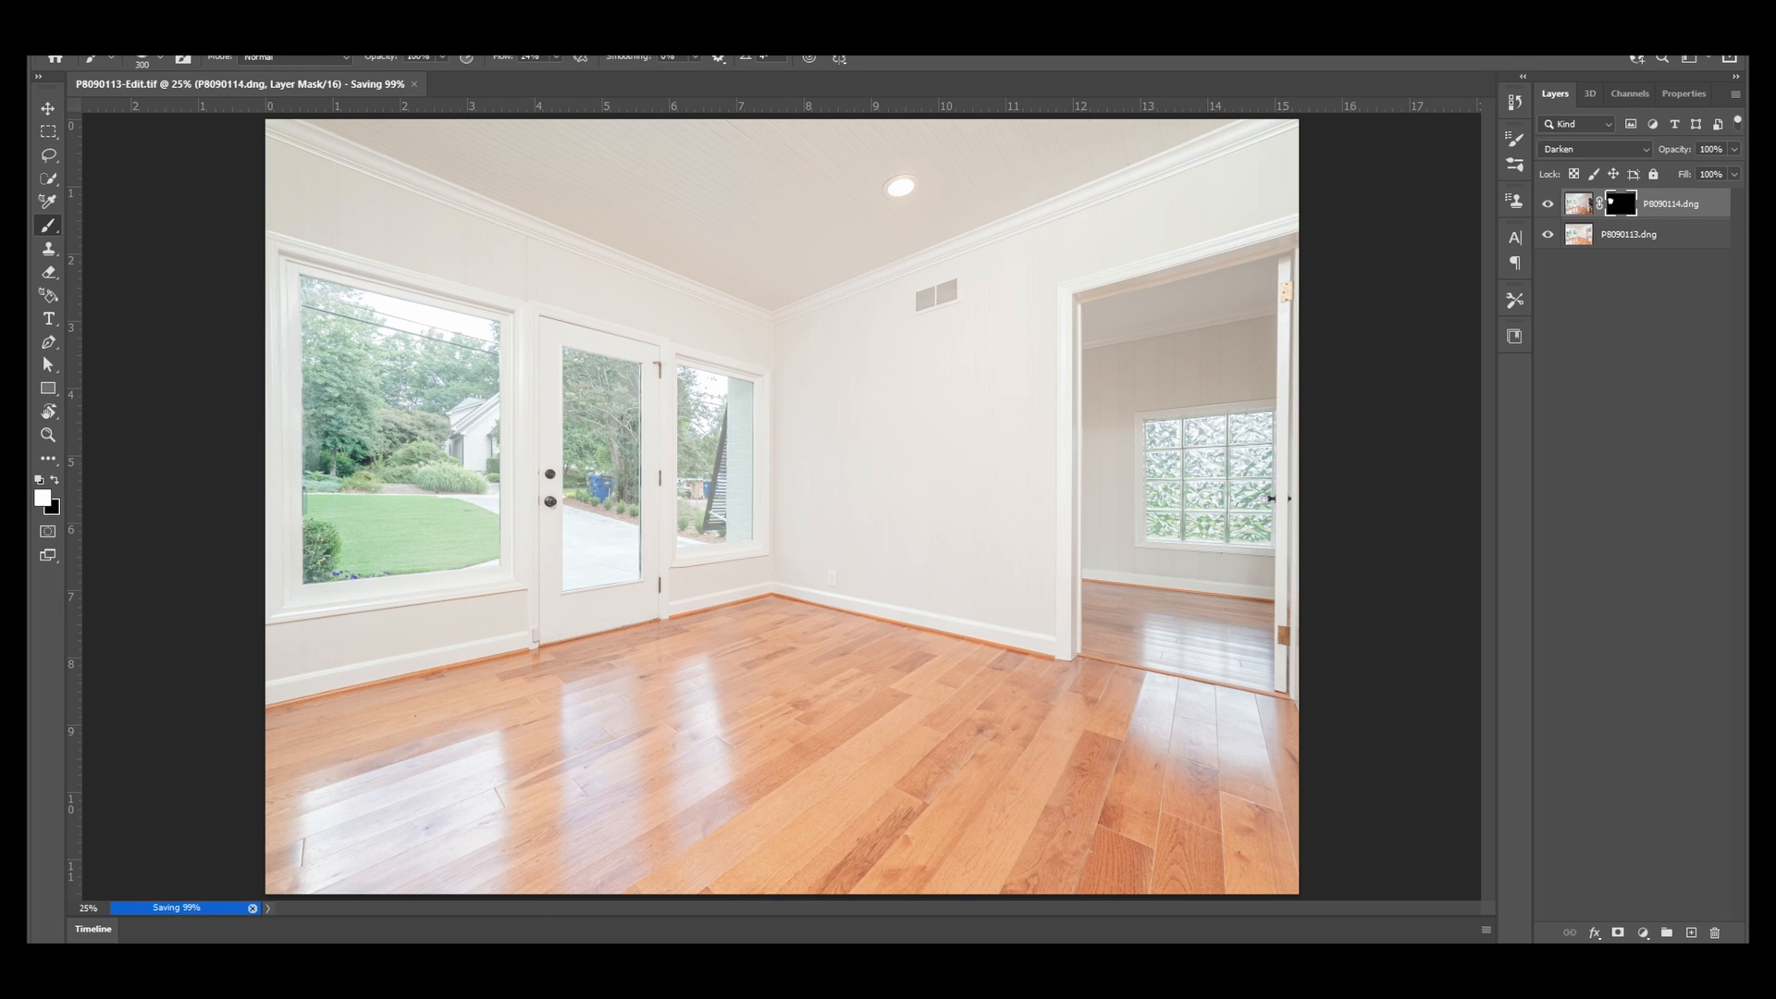
pyautogui.hotkey('alt', 'Tab')
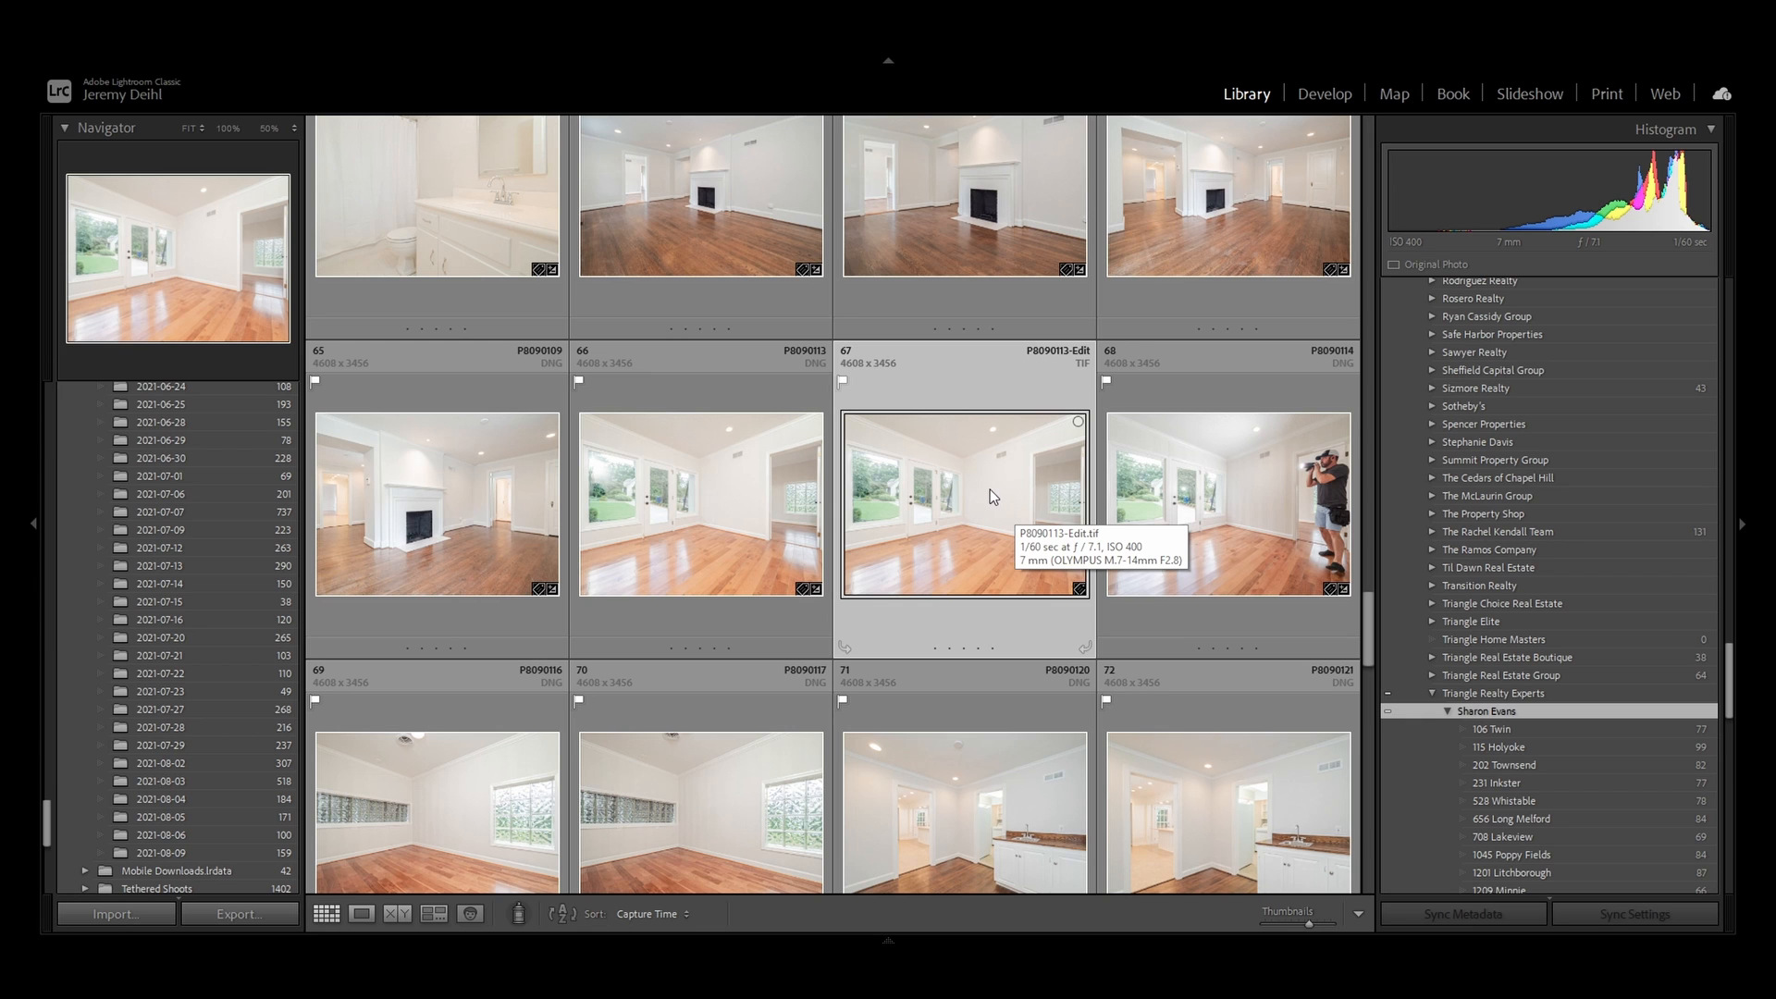
# Review P8090114's Develop adjustments, and view the original P8090113 enlarged in the Library
pyautogui.click(1227, 508)
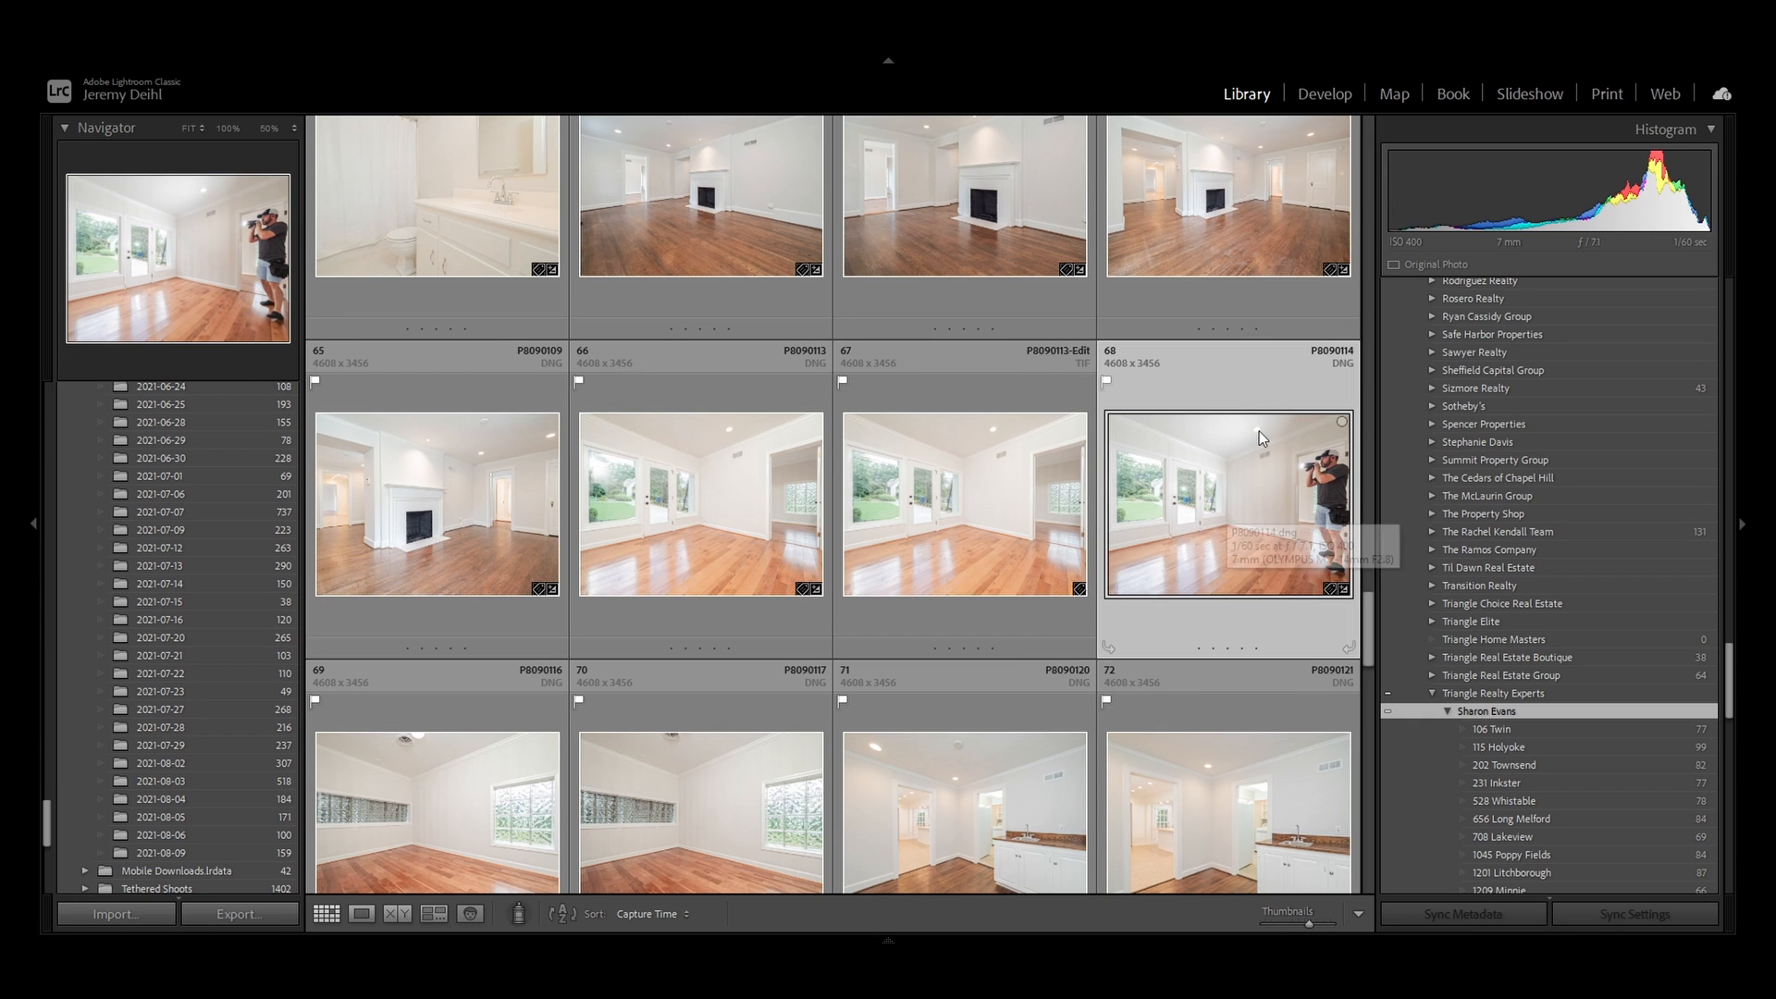
pyautogui.click(1330, 103)
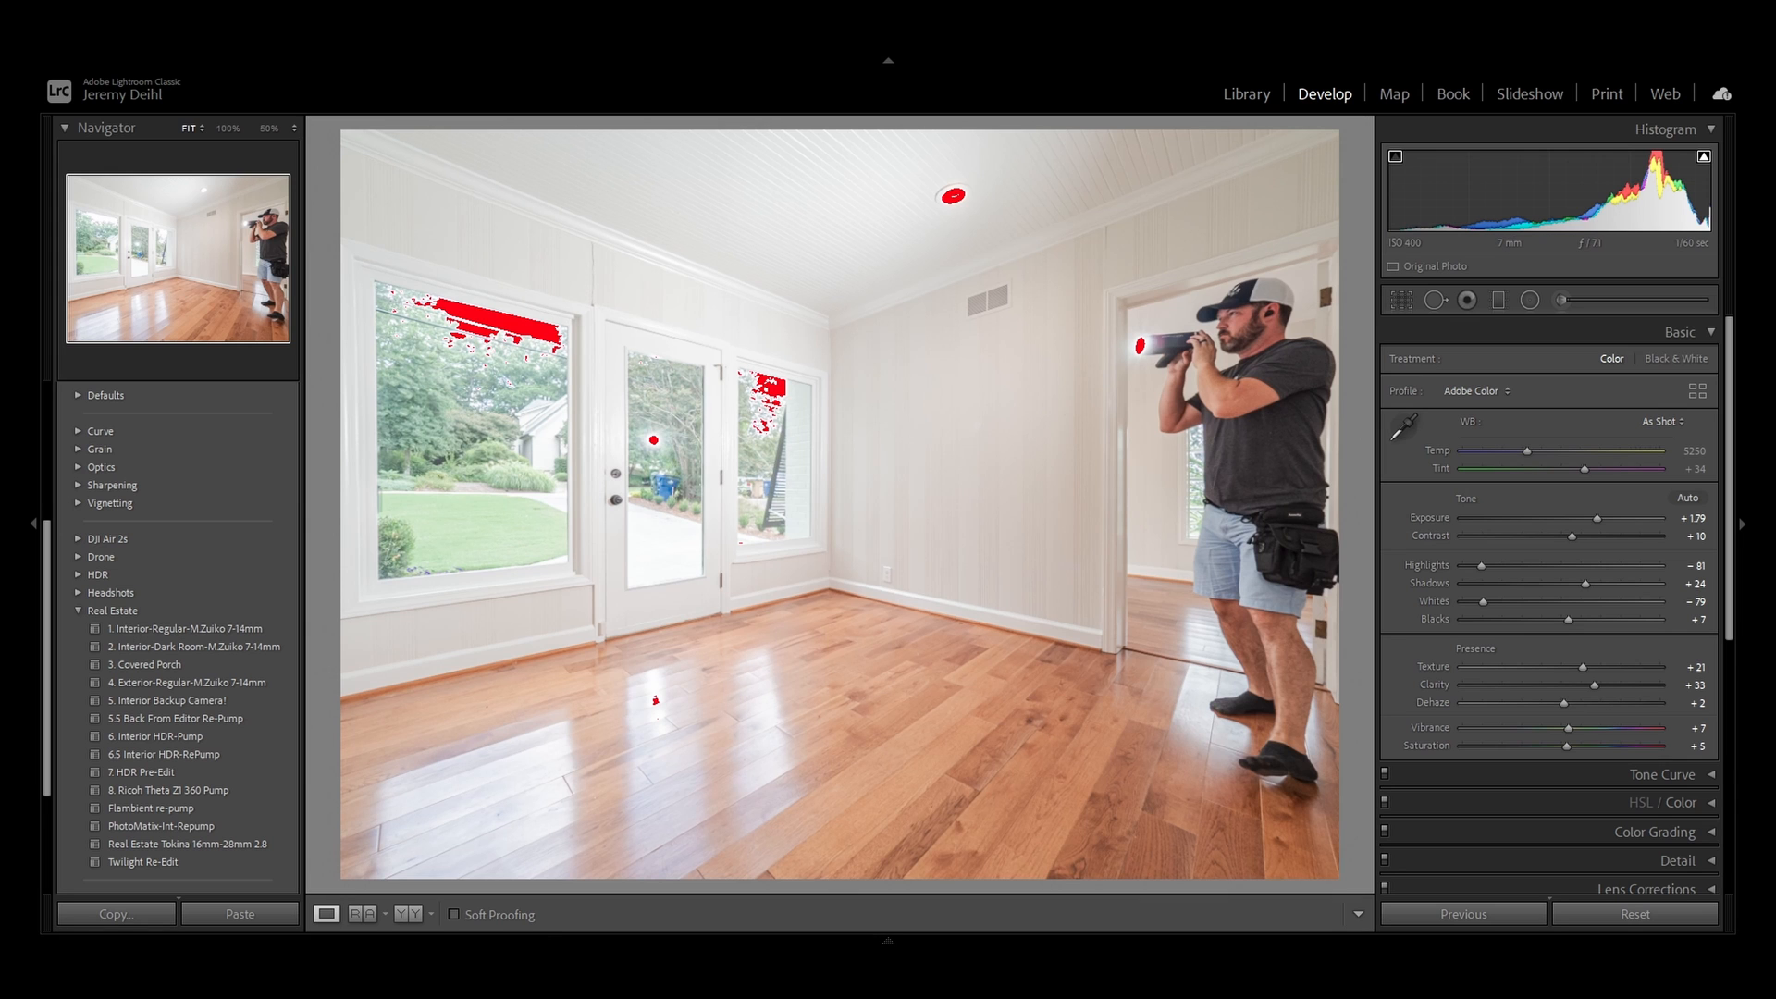
pyautogui.click(1246, 94)
pyautogui.click(1050, 490)
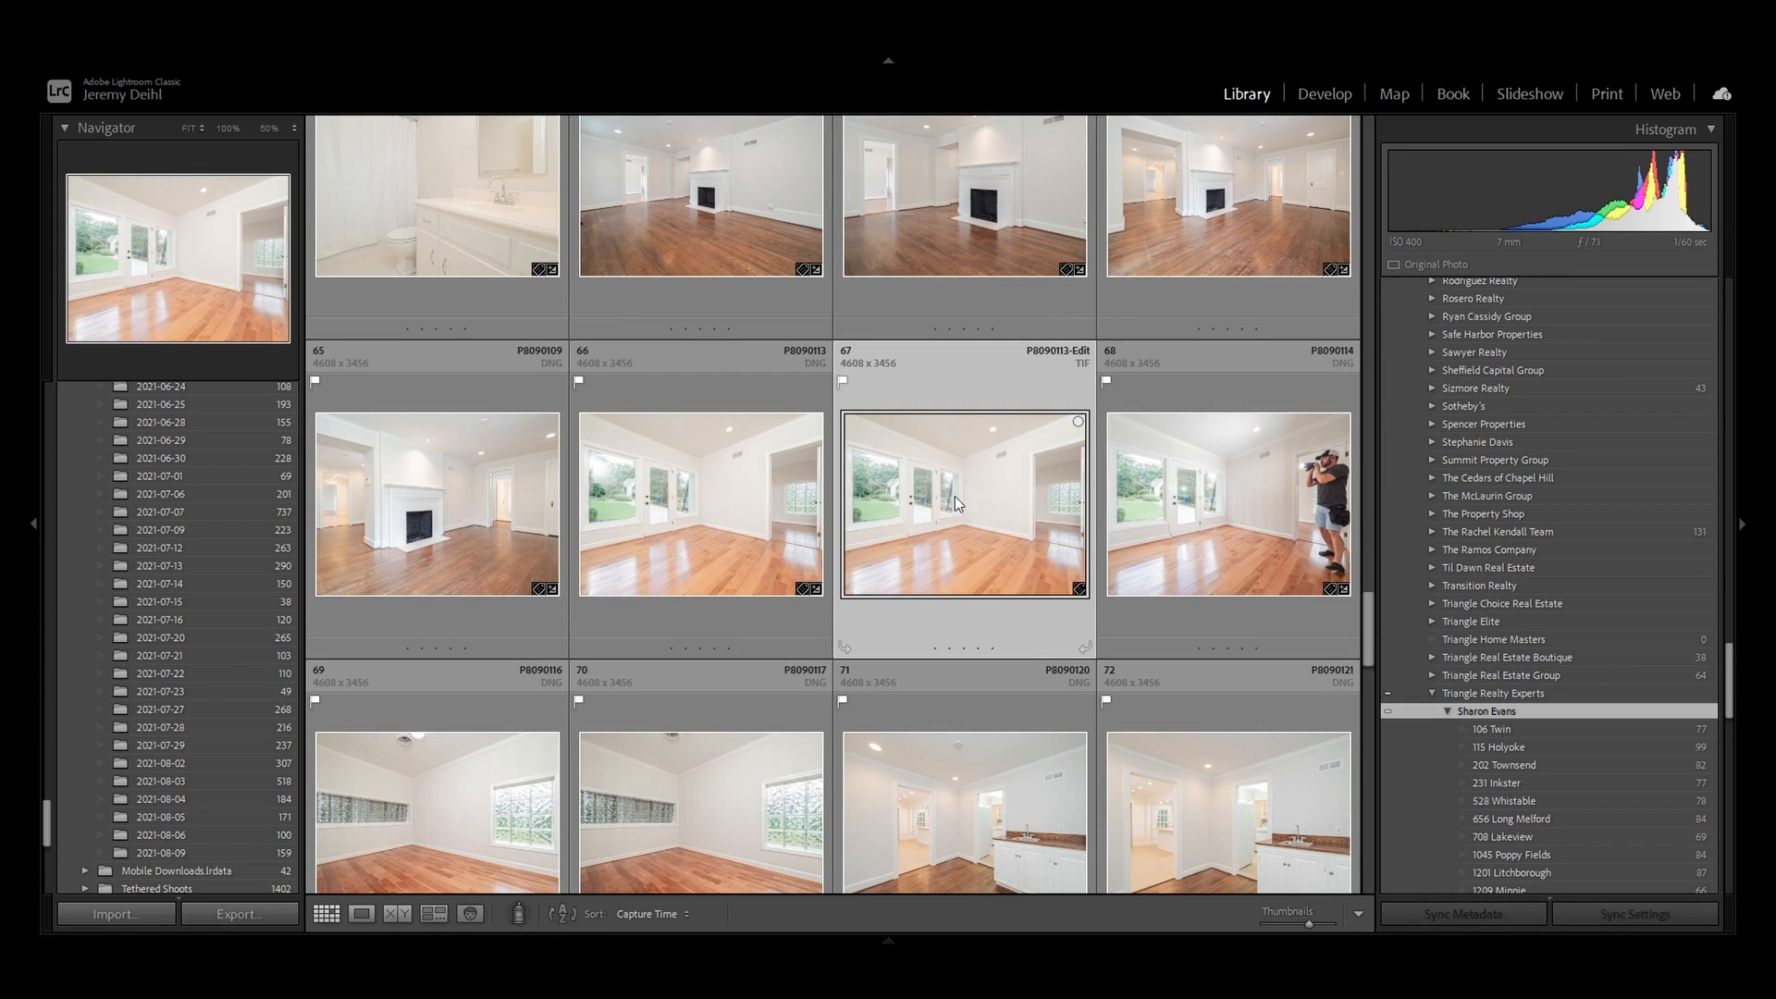
pyautogui.doubleClick(646, 519)
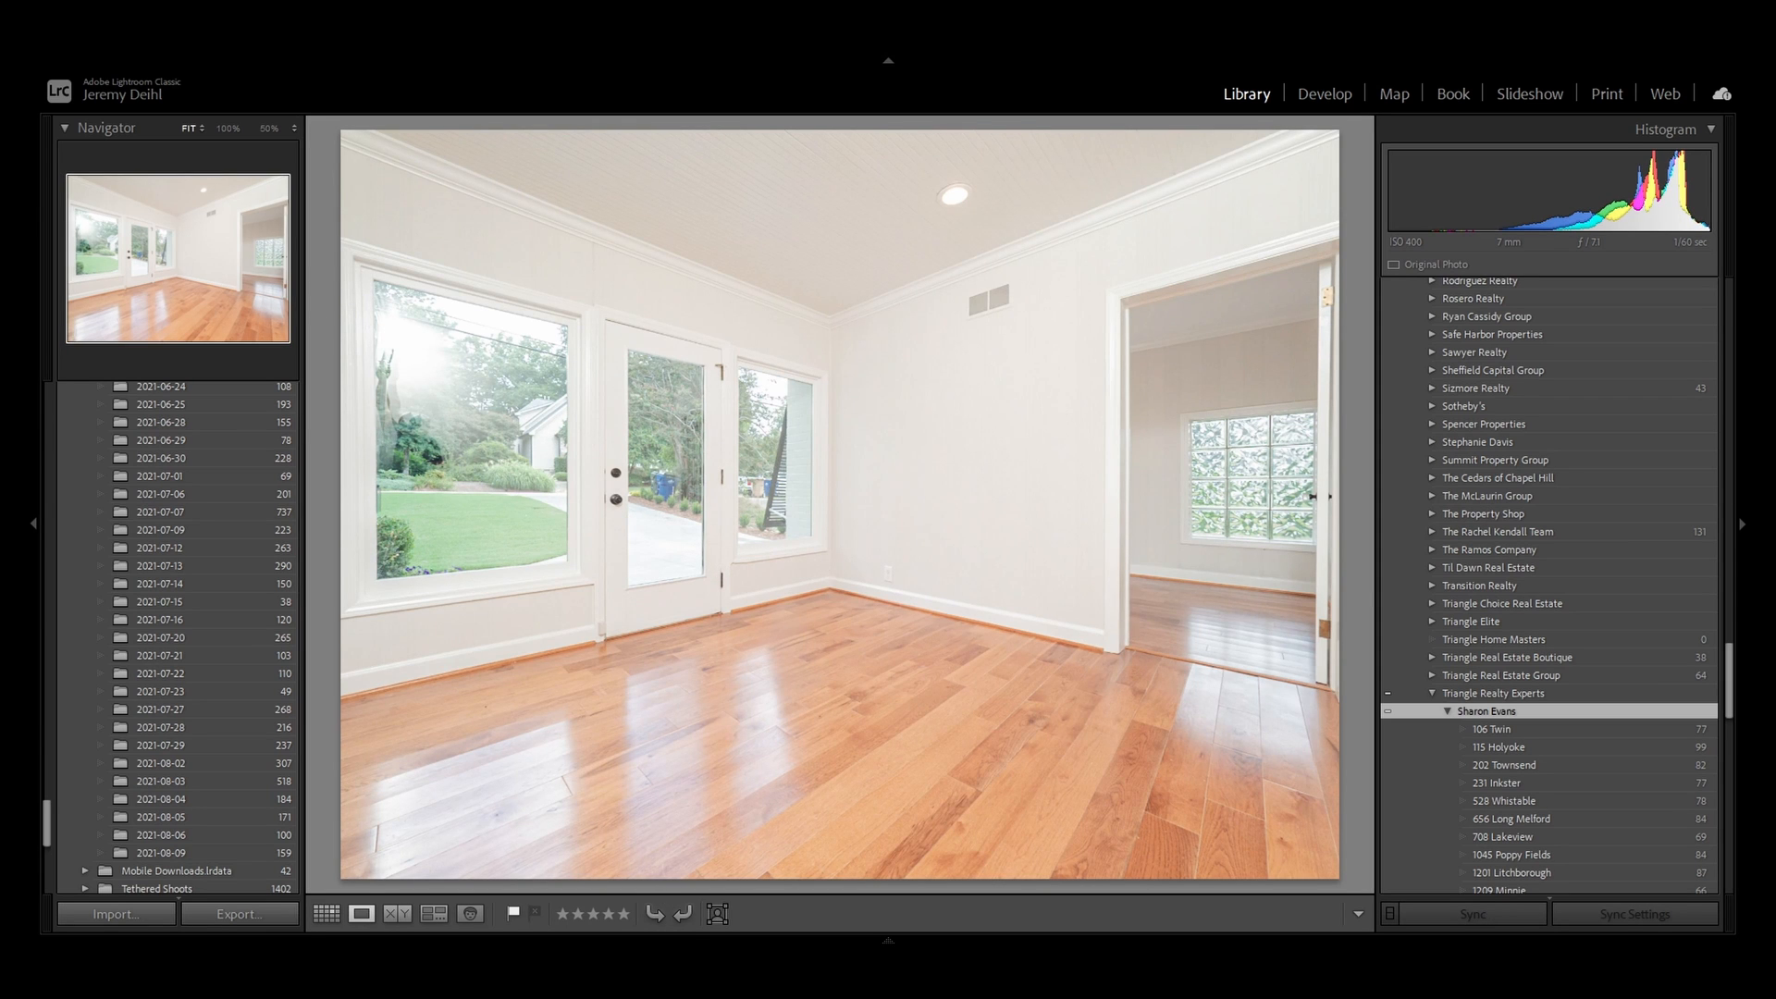
pyautogui.click(326, 914)
# Reset P8090114's exposure to 0.00 in Develop and return to the Library grid
pyautogui.doubleClick(1303, 504)
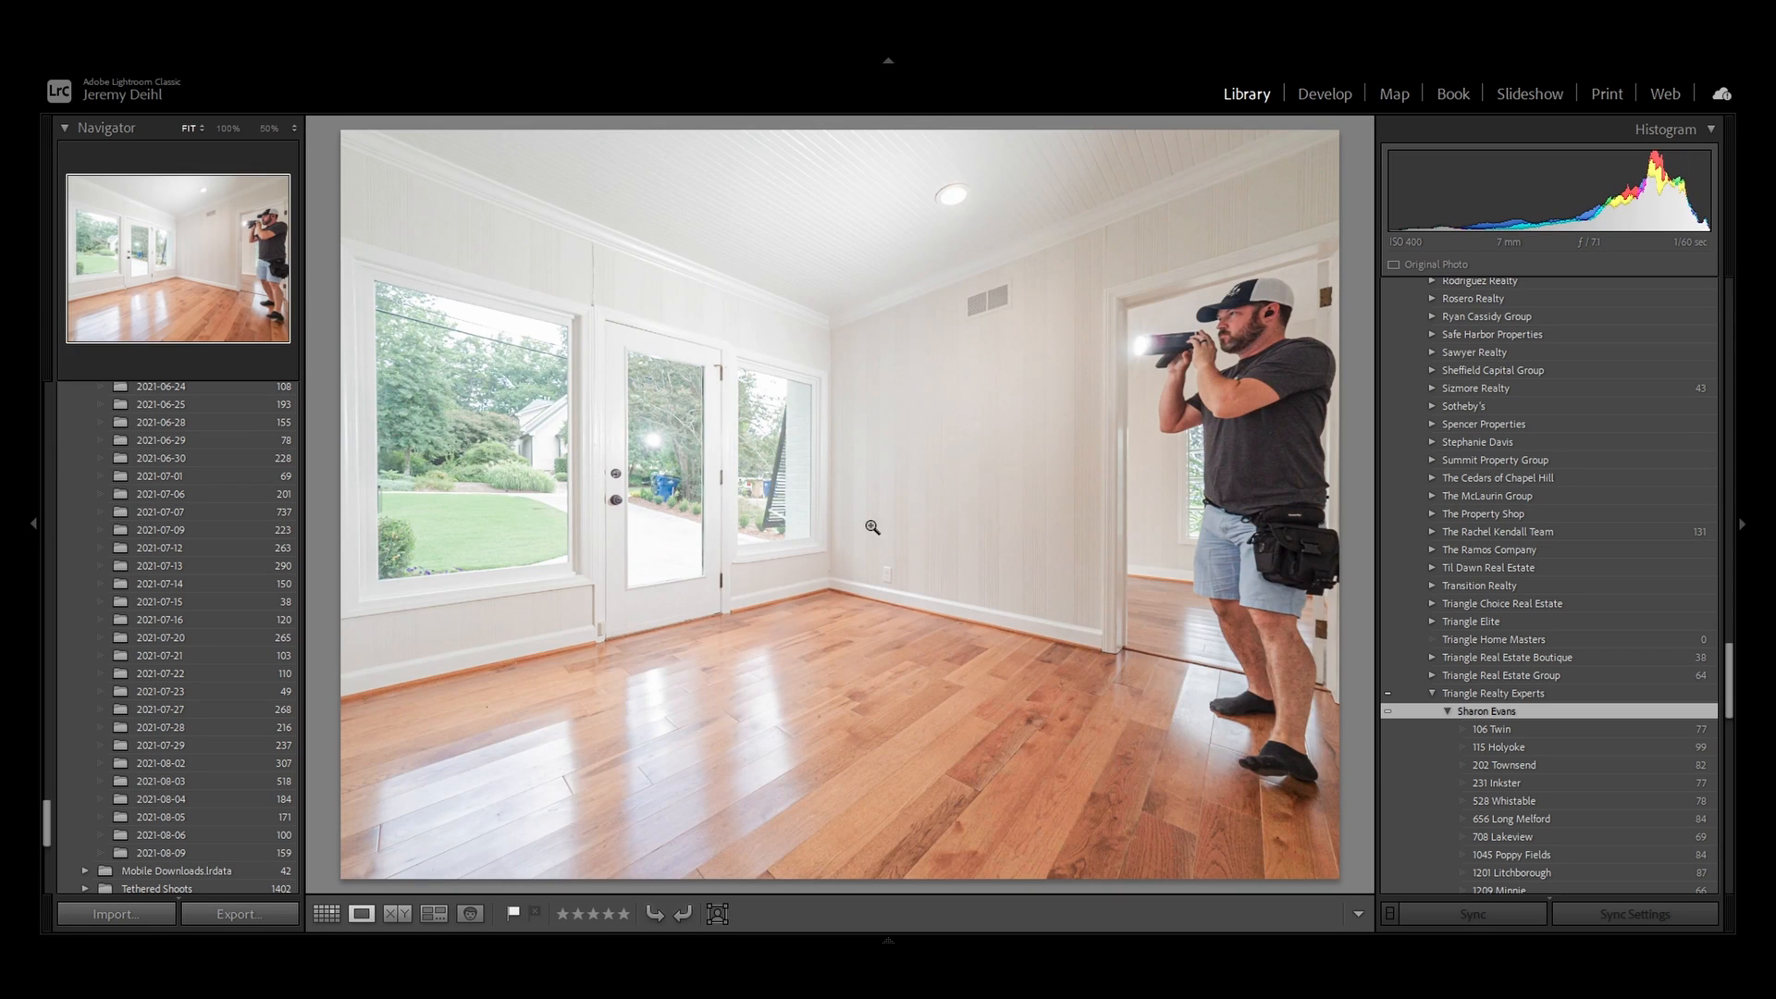
pyautogui.click(1325, 94)
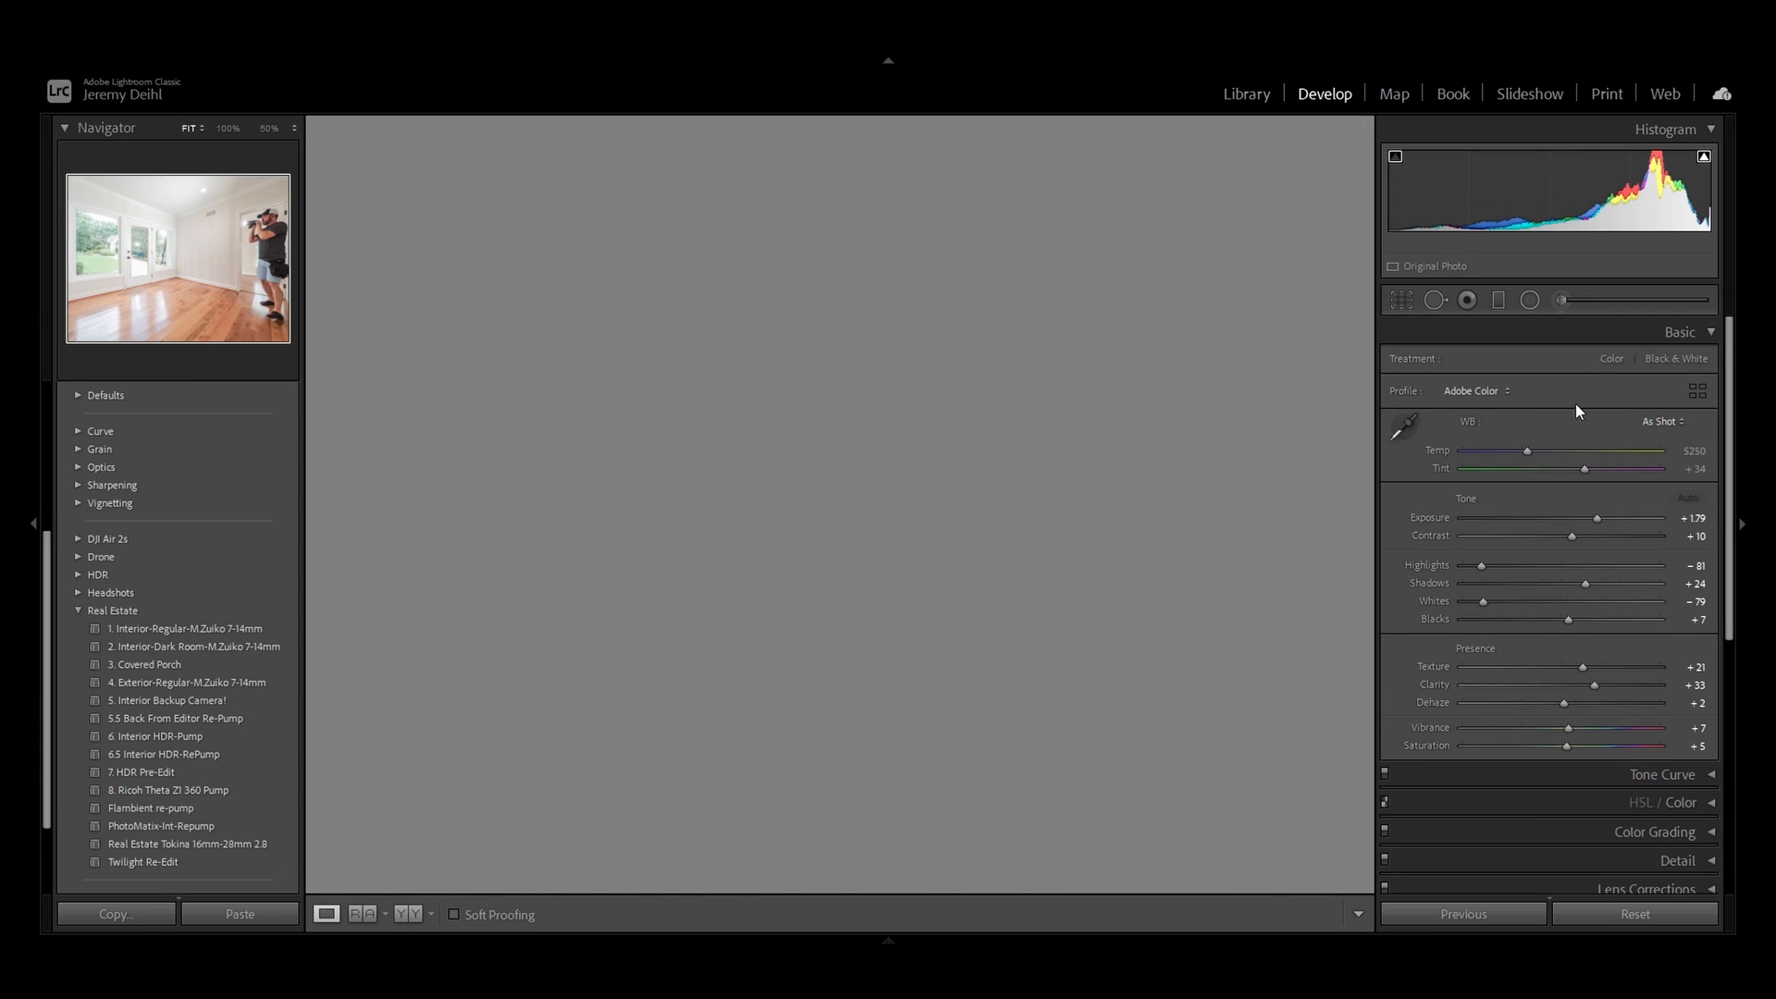
pyautogui.moveTo(1598, 521); pyautogui.dragTo(1573, 520)
pyautogui.doubleClick(1428, 518)
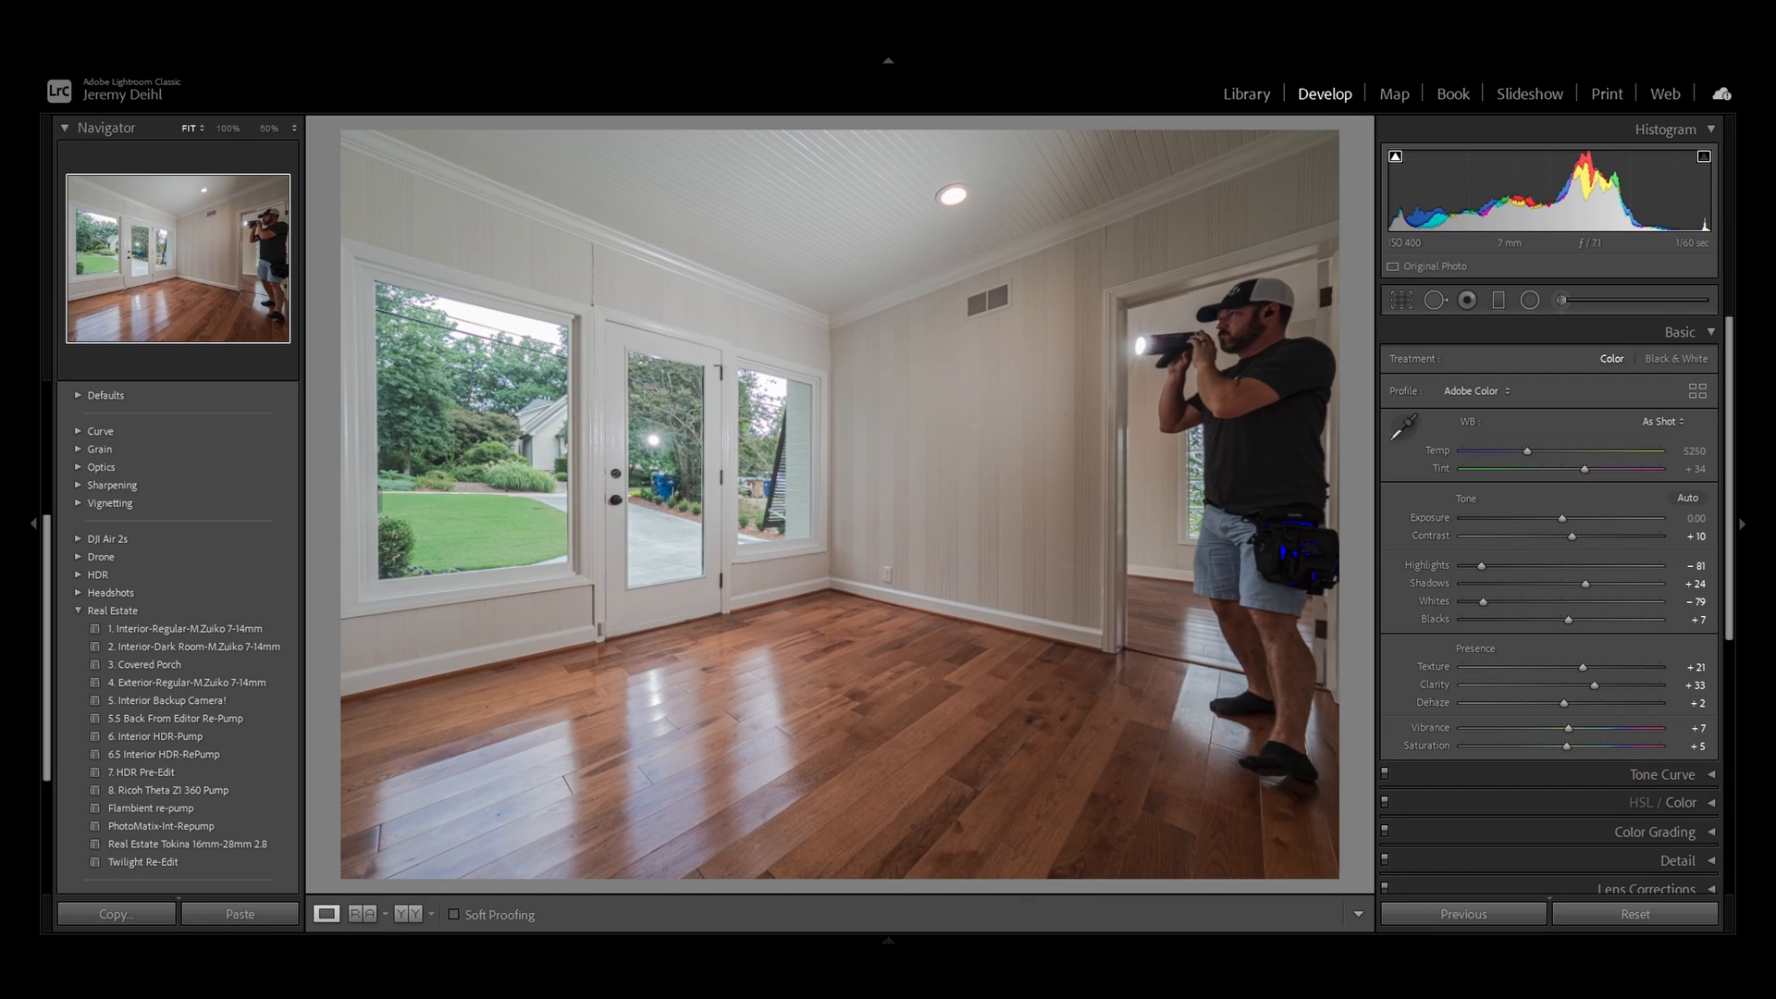
pyautogui.click(1246, 94)
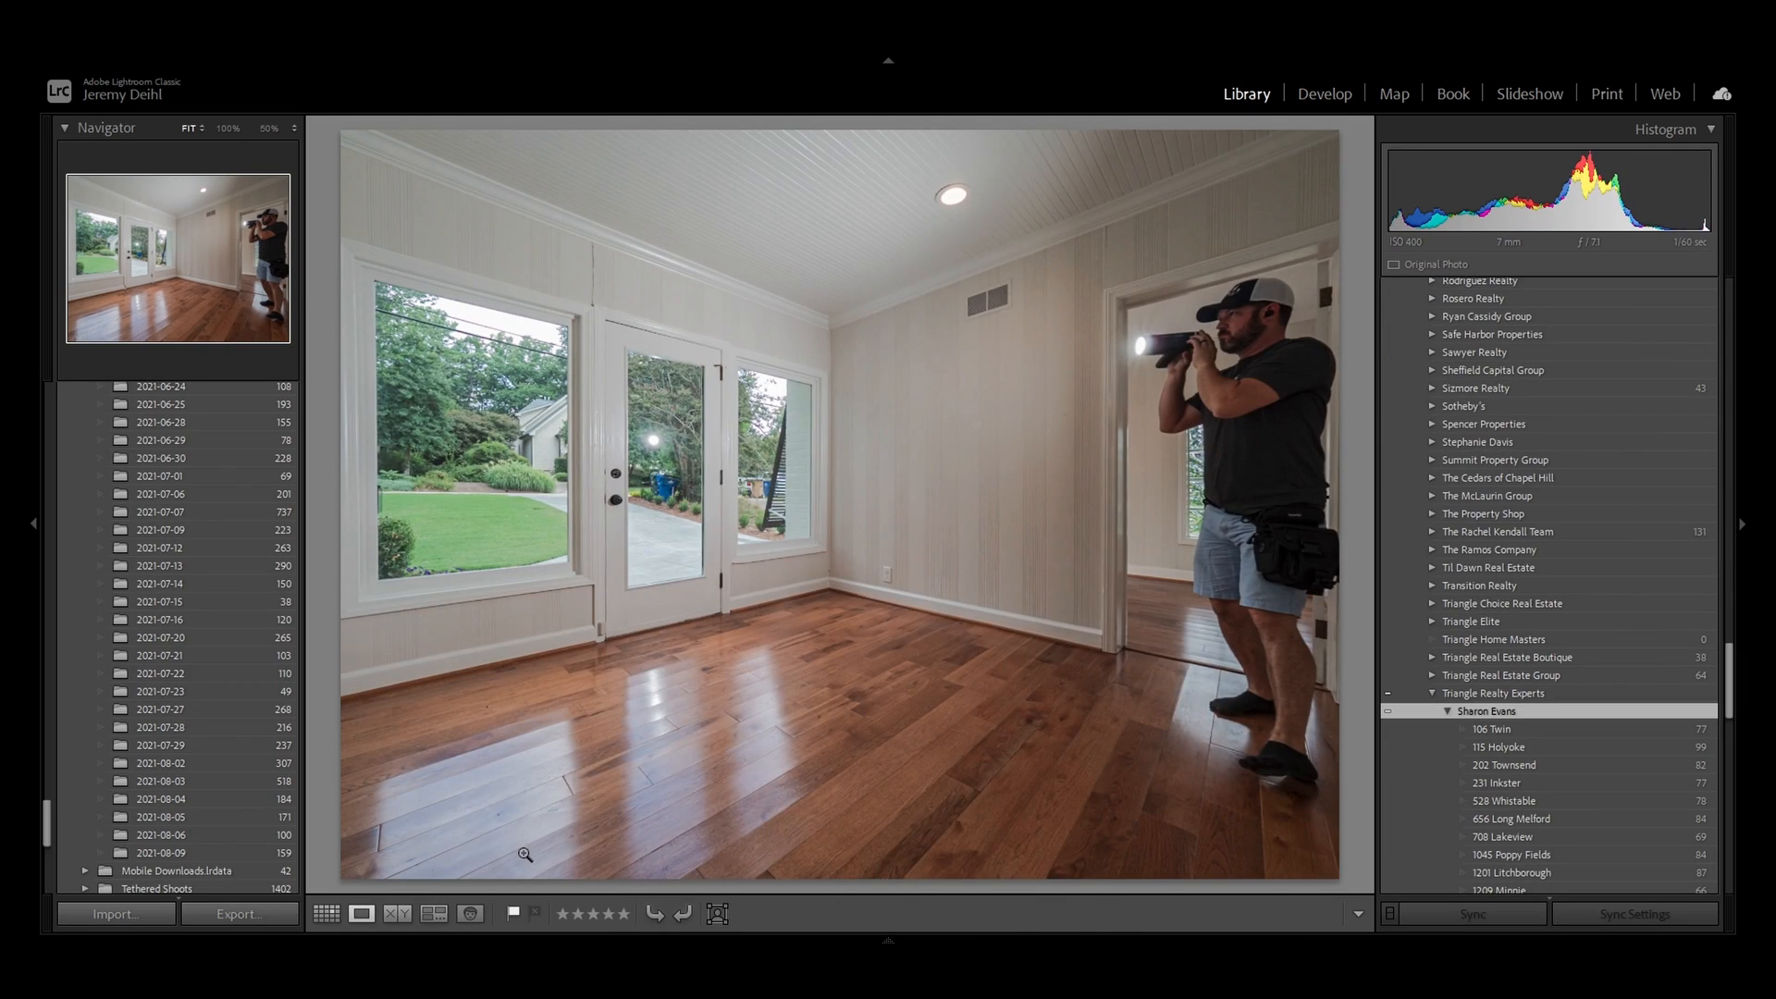
pyautogui.click(327, 914)
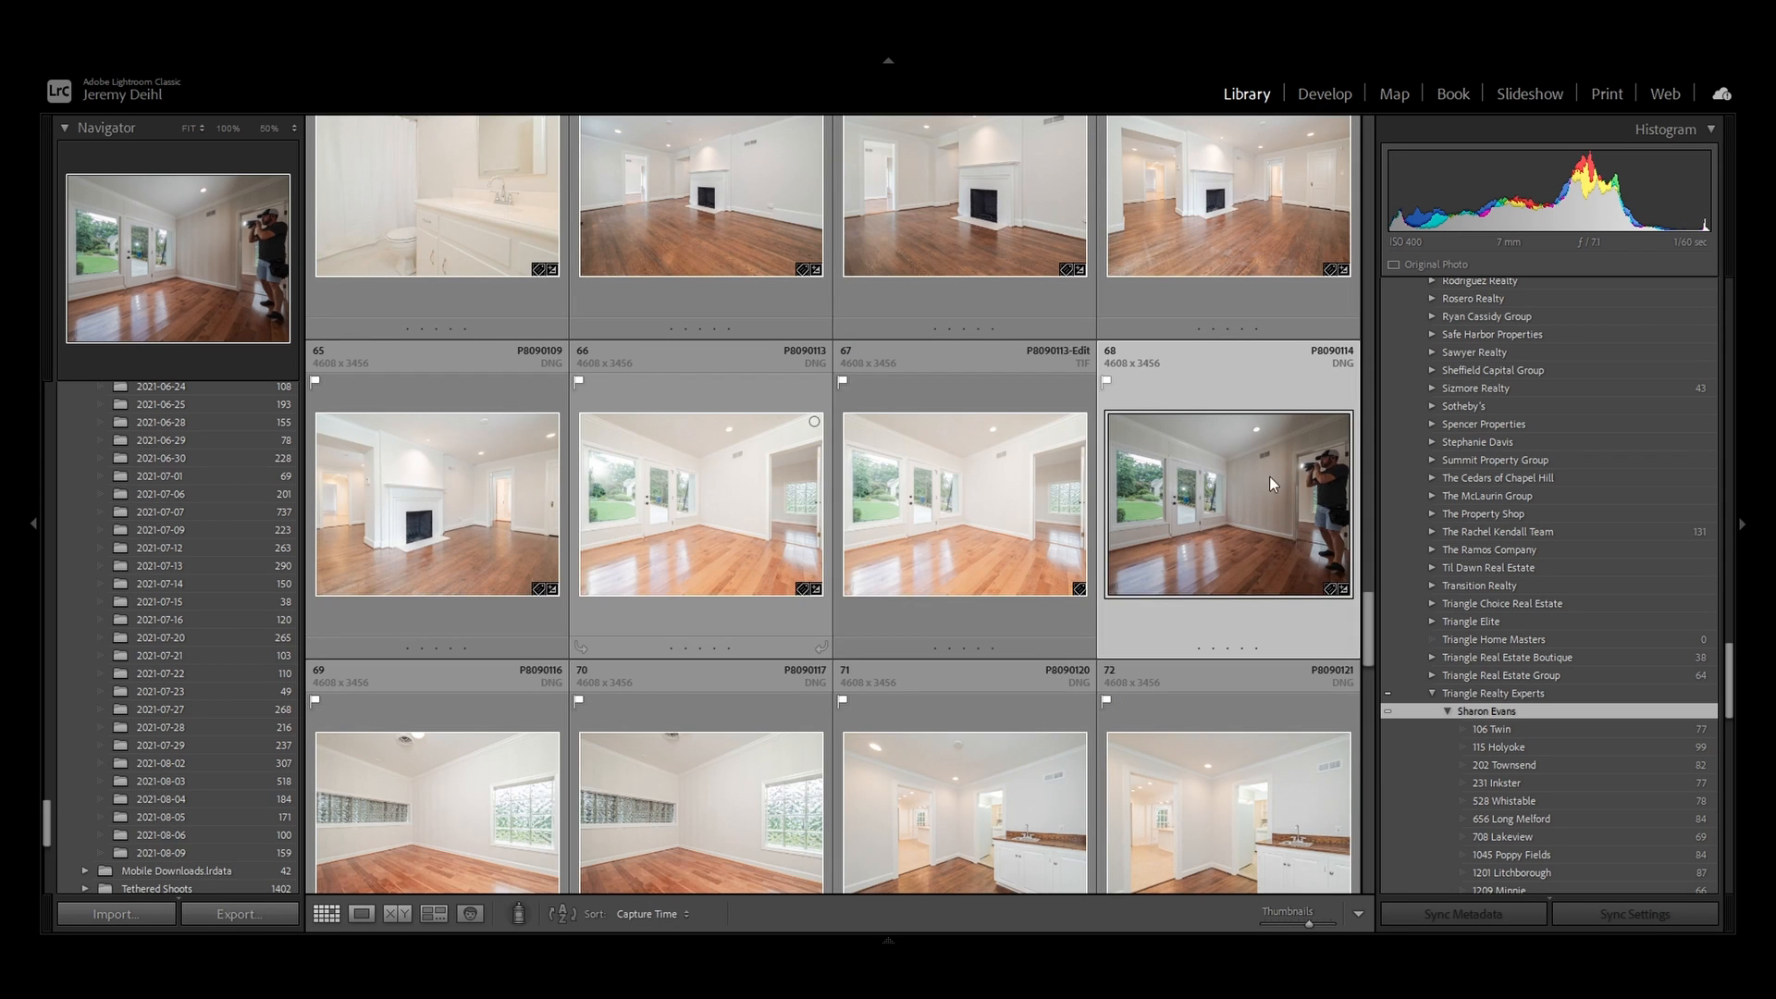
# Open P8090113 and the darkened P8090114 as layers in Photoshop and place the P8090114 layer above P8090113
pyautogui.rightClick(675, 519)
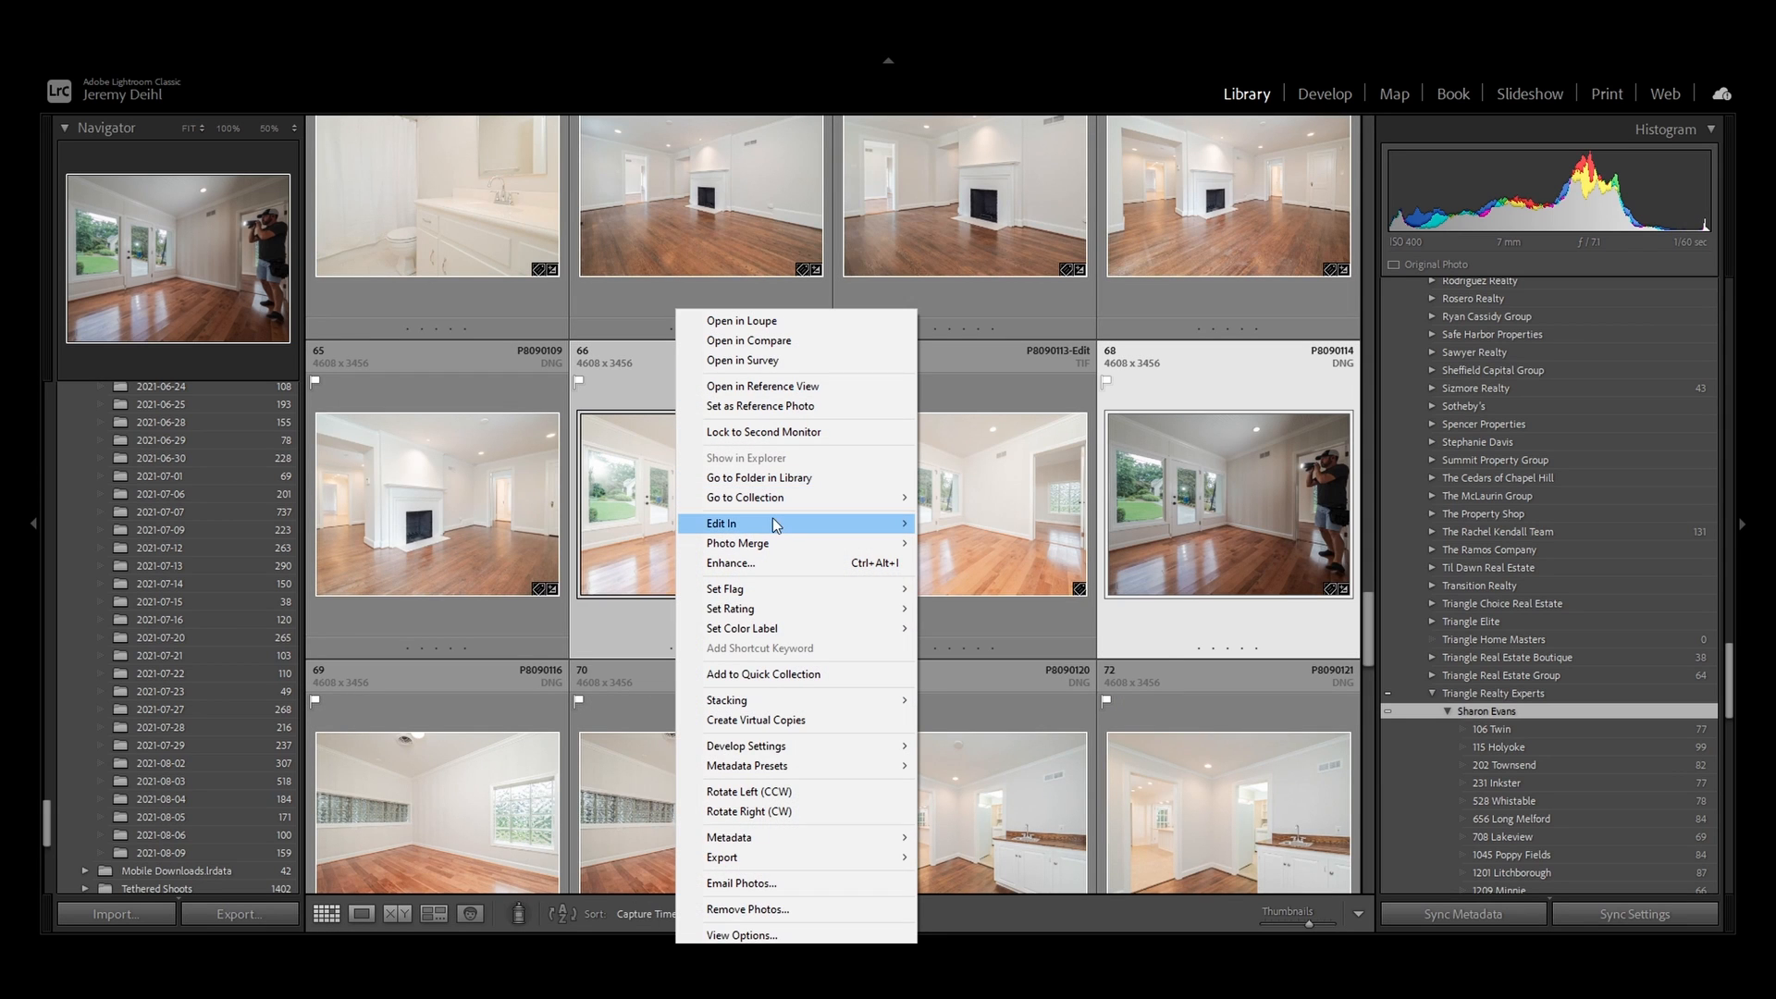
pyautogui.moveTo(773, 522)
pyautogui.click(984, 689)
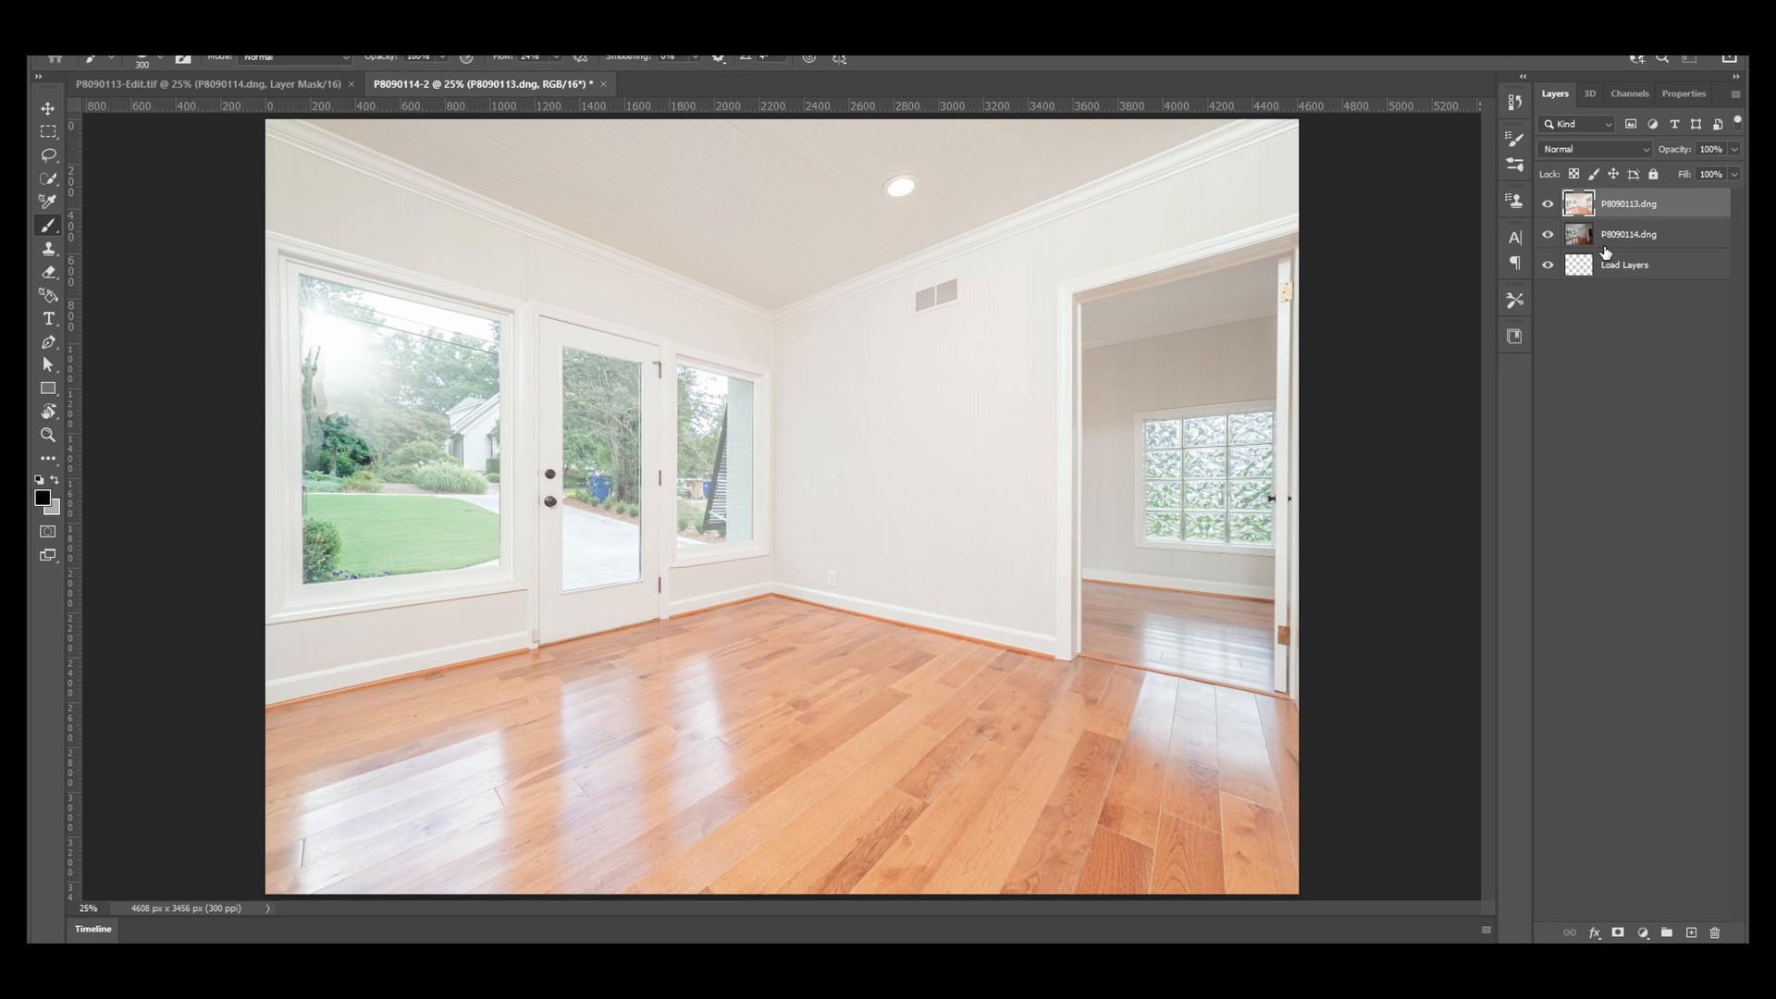
pyautogui.moveTo(1633, 209); pyautogui.dragTo(1628, 252)
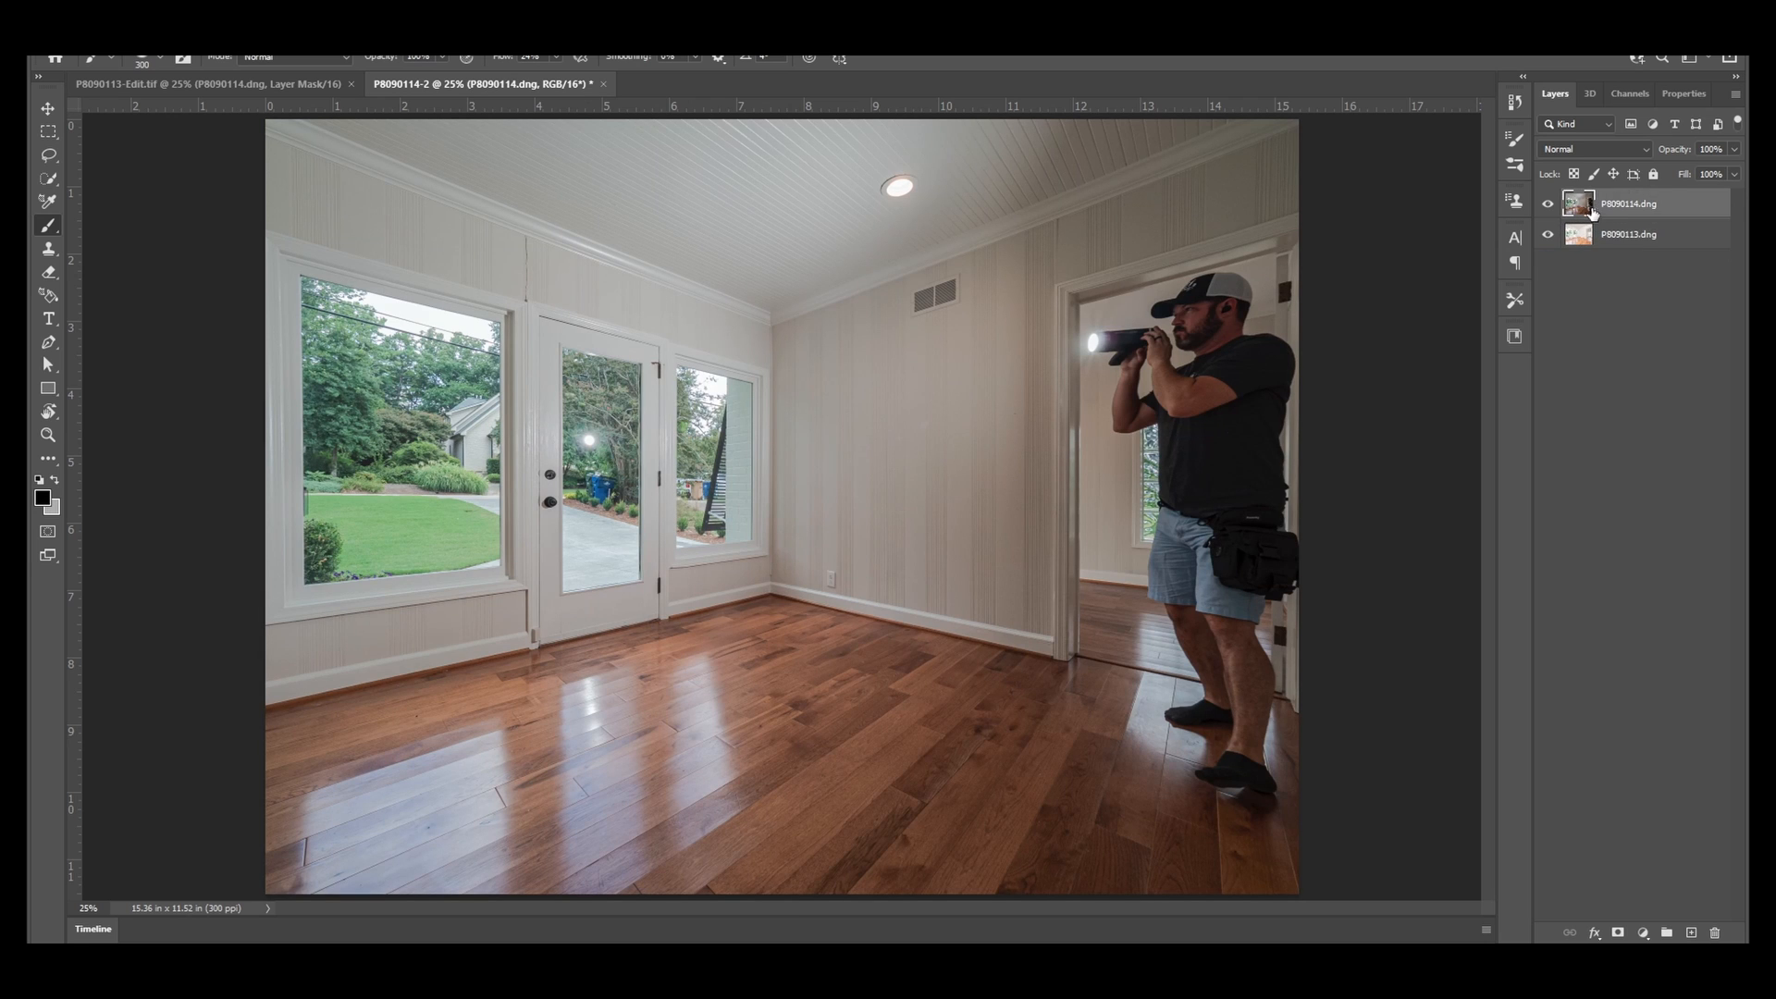
# Blend the P8090114 layer in Darken mode through a black mask, painting white over the flare in the large window
pyautogui.click(1587, 151)
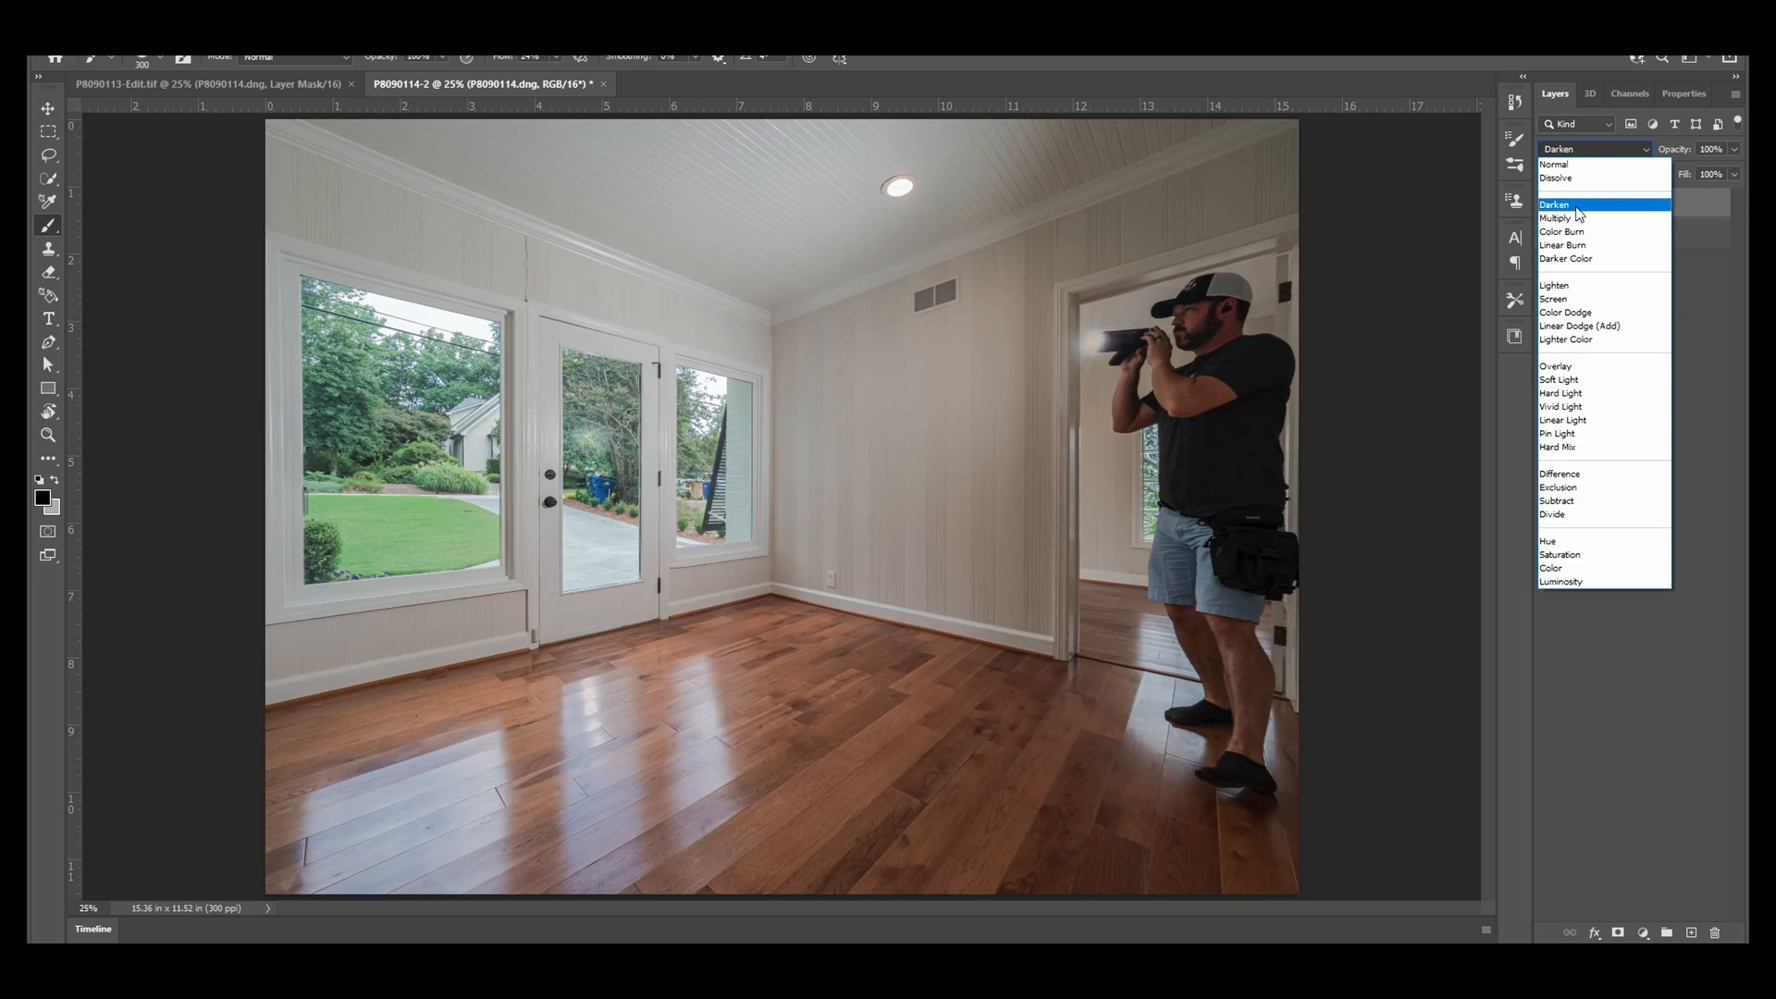
pyautogui.click(1584, 204)
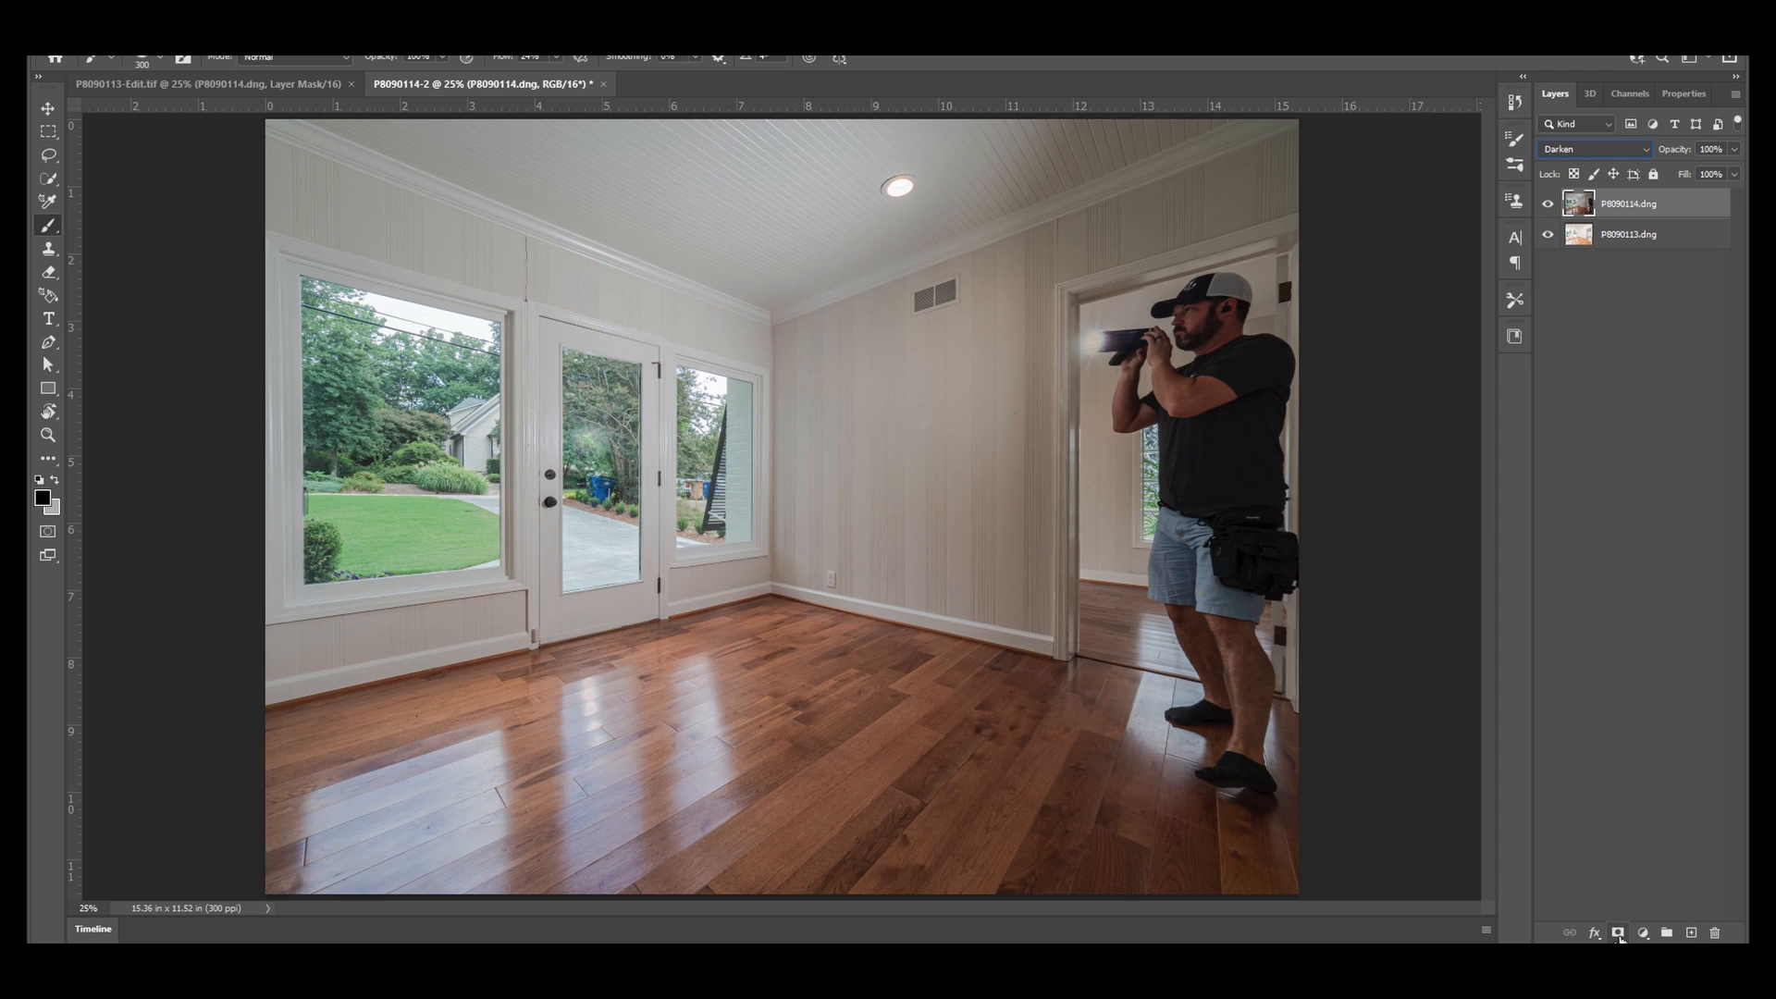
pyautogui.keyDown('alt'); pyautogui.click(1618, 932); pyautogui.keyUp('alt')
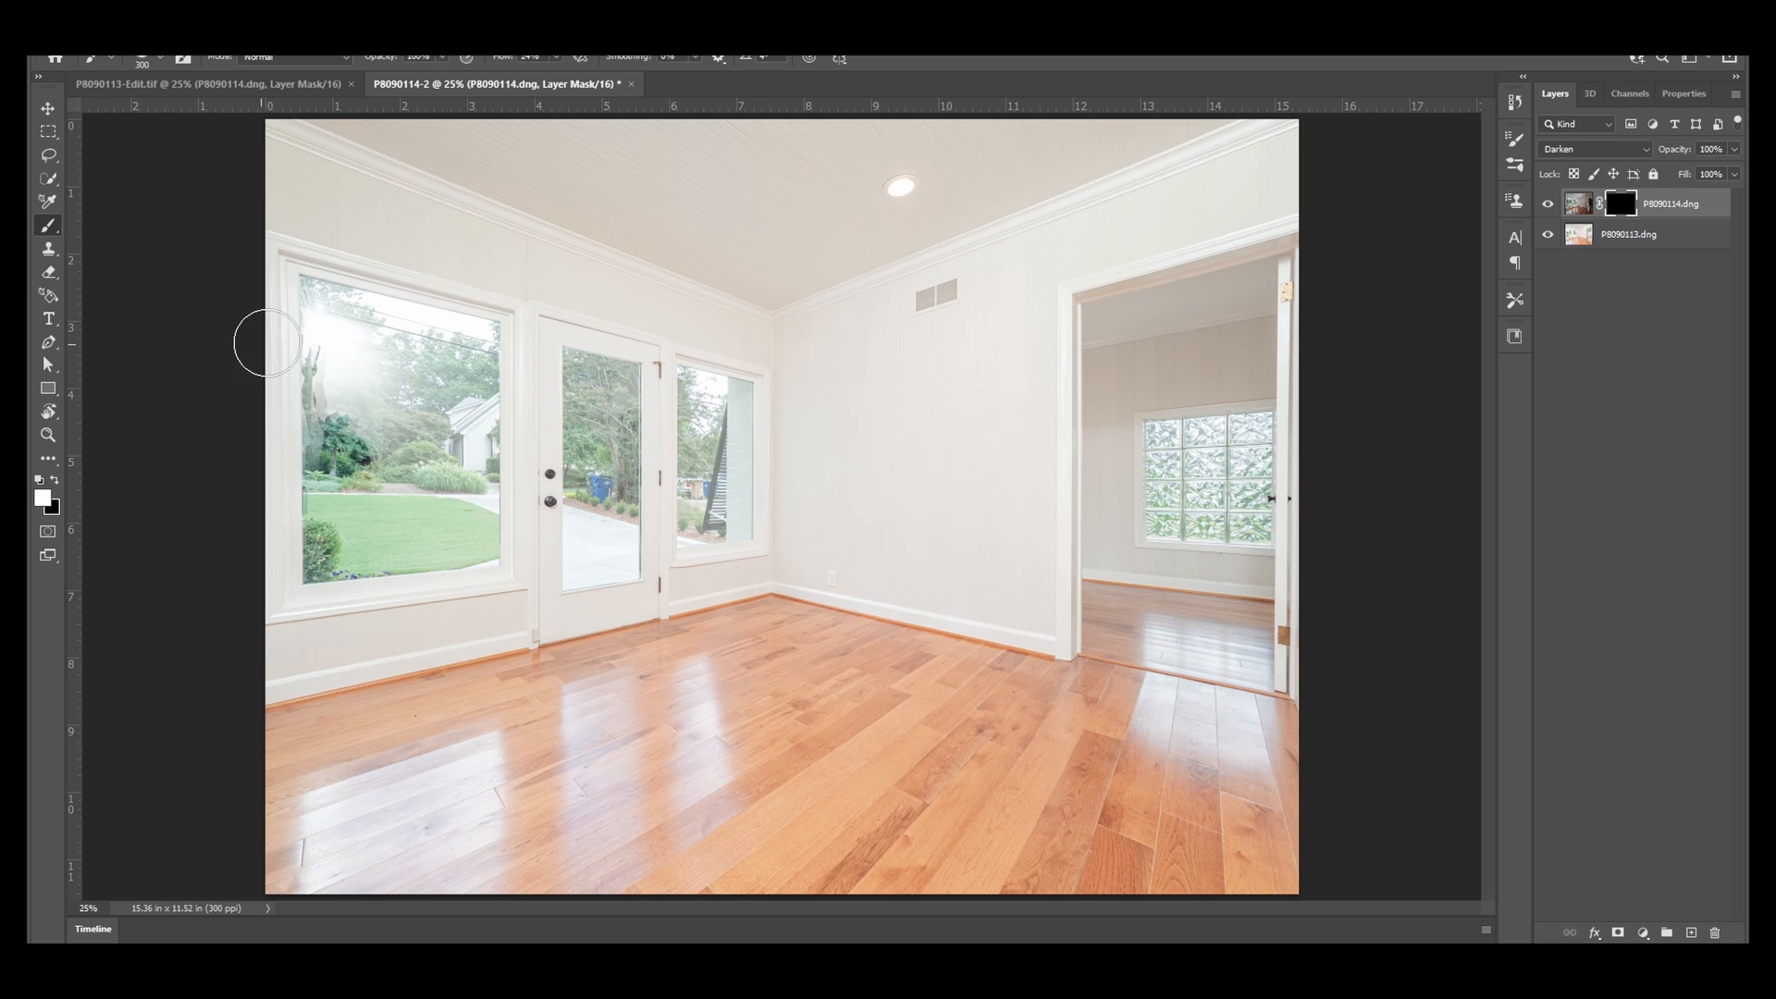
pyautogui.moveTo(325, 345)
pyautogui.mouseDown()
pyautogui.moveTo(361, 402)
pyautogui.moveTo(333, 381)
pyautogui.moveTo(338, 438)
pyautogui.moveTo(311, 360)
pyautogui.moveTo(321, 459)
pyautogui.moveTo(313, 355)
pyautogui.moveTo(311, 459)
pyautogui.moveTo(300, 343)
pyautogui.moveTo(299, 458)
pyautogui.moveTo(311, 340)
pyautogui.moveTo(320, 490)
pyautogui.moveTo(324, 460)
pyautogui.moveTo(310, 347)
pyautogui.moveTo(297, 543)
pyautogui.moveTo(281, 410)
pyautogui.moveTo(305, 544)
pyautogui.mouseUp()
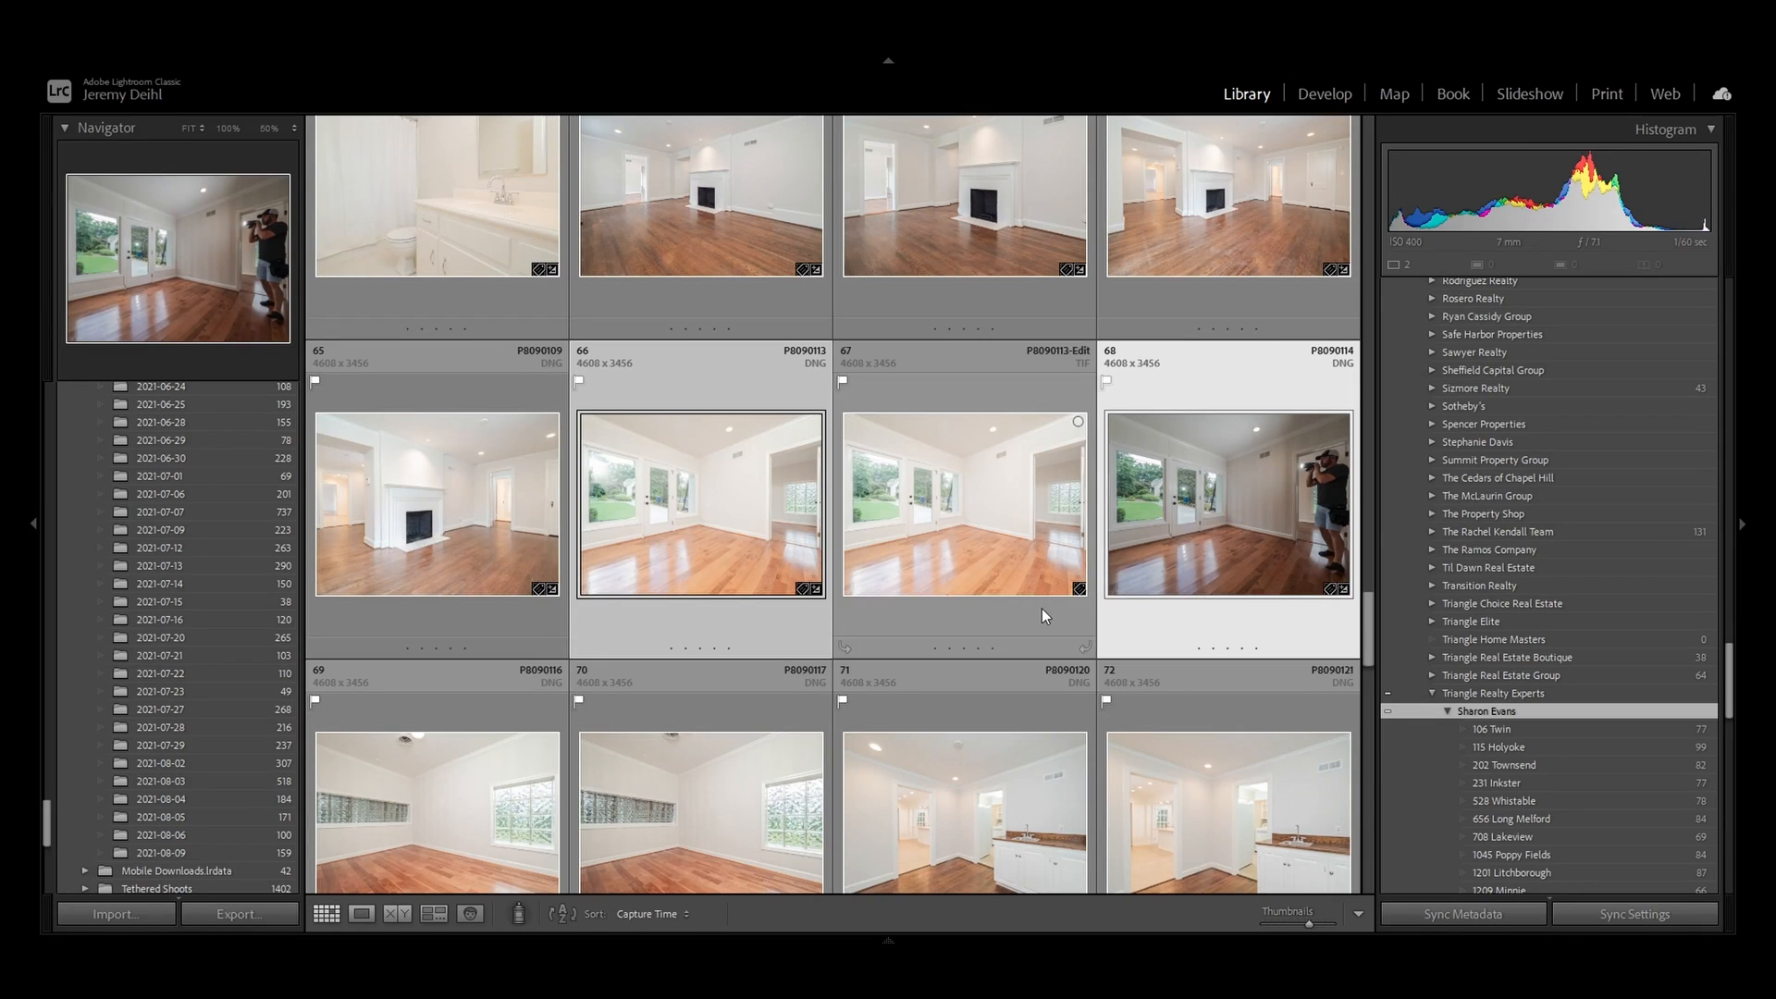
# Switch to Lightroom Classic, set P8090114's exposure to +2.06 in Develop, and compare its brightness with P8090113
pyautogui.click(1321, 94)
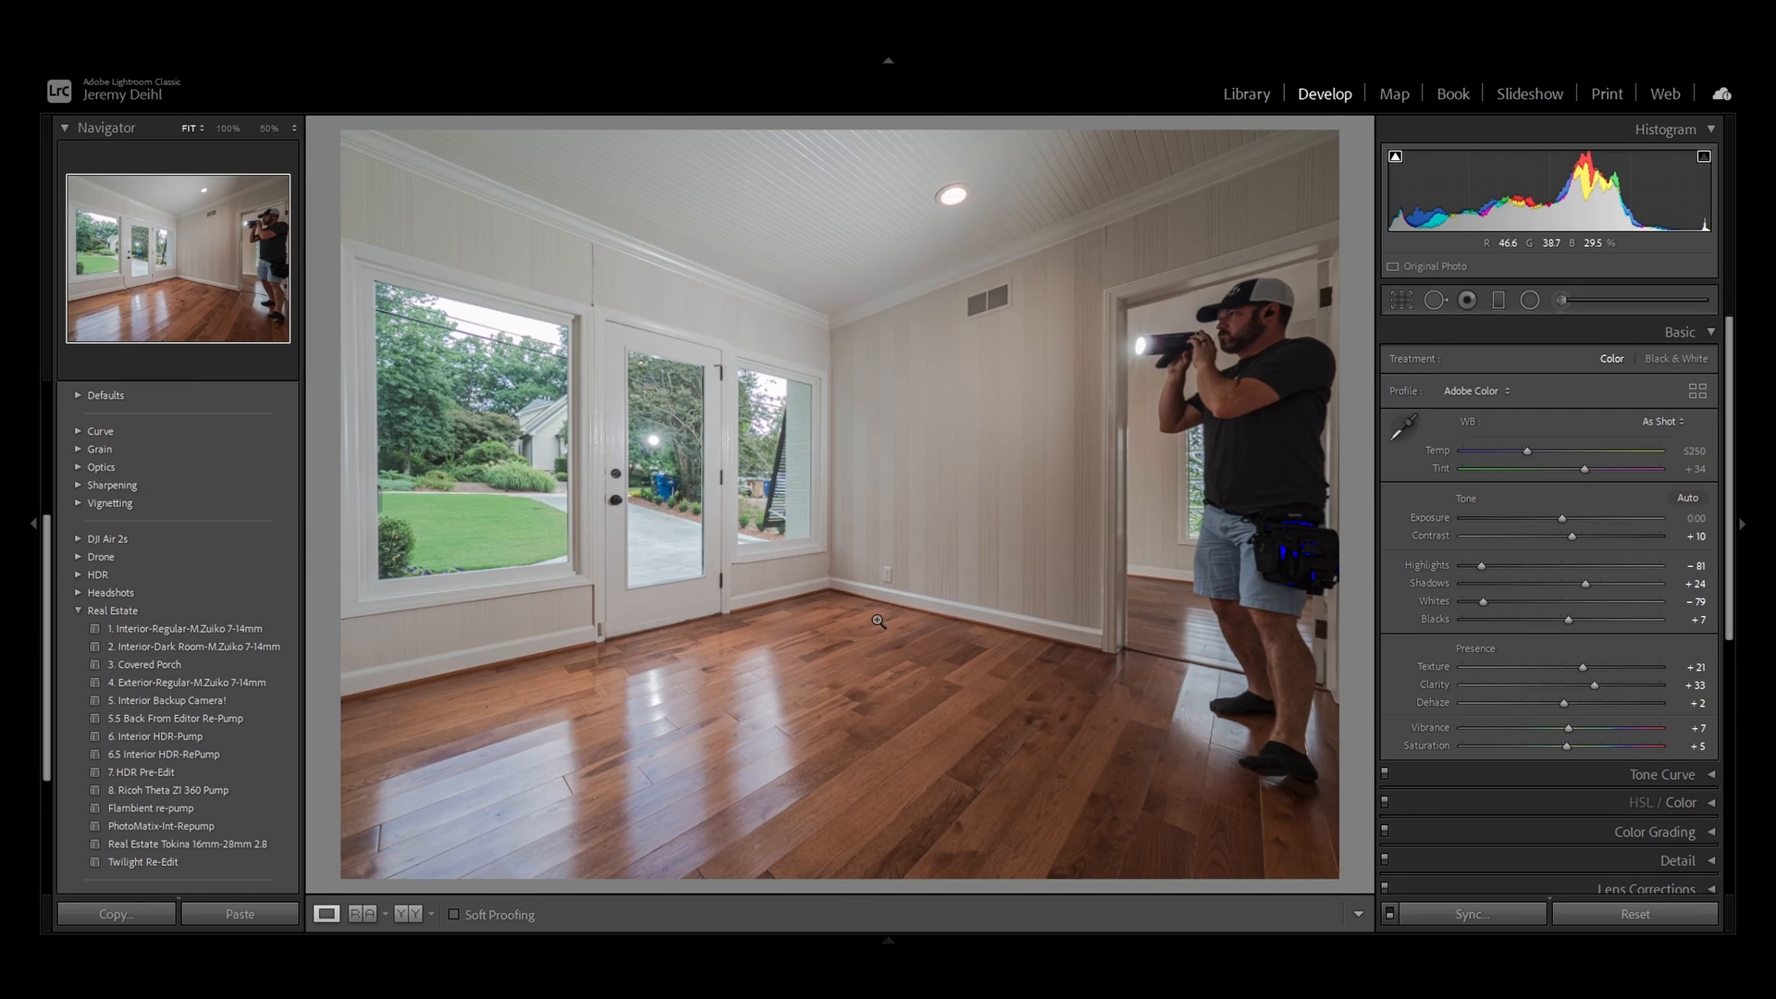
pyautogui.press('Right')
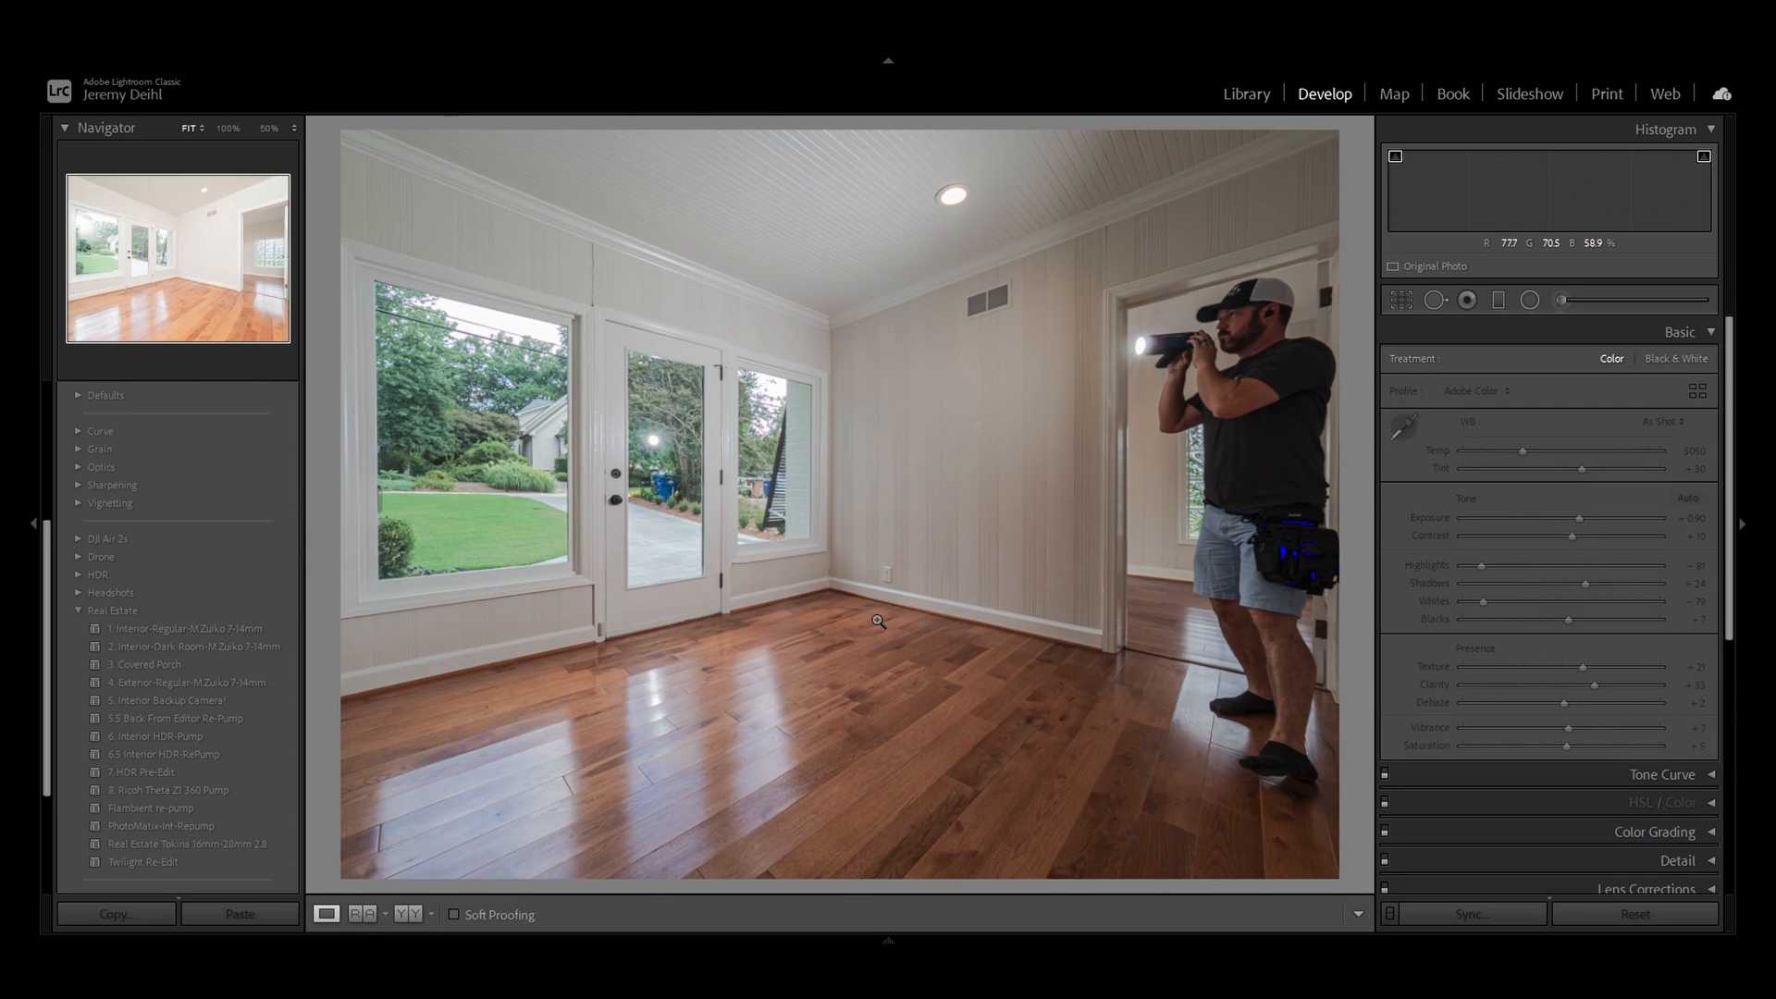
pyautogui.press('Left')
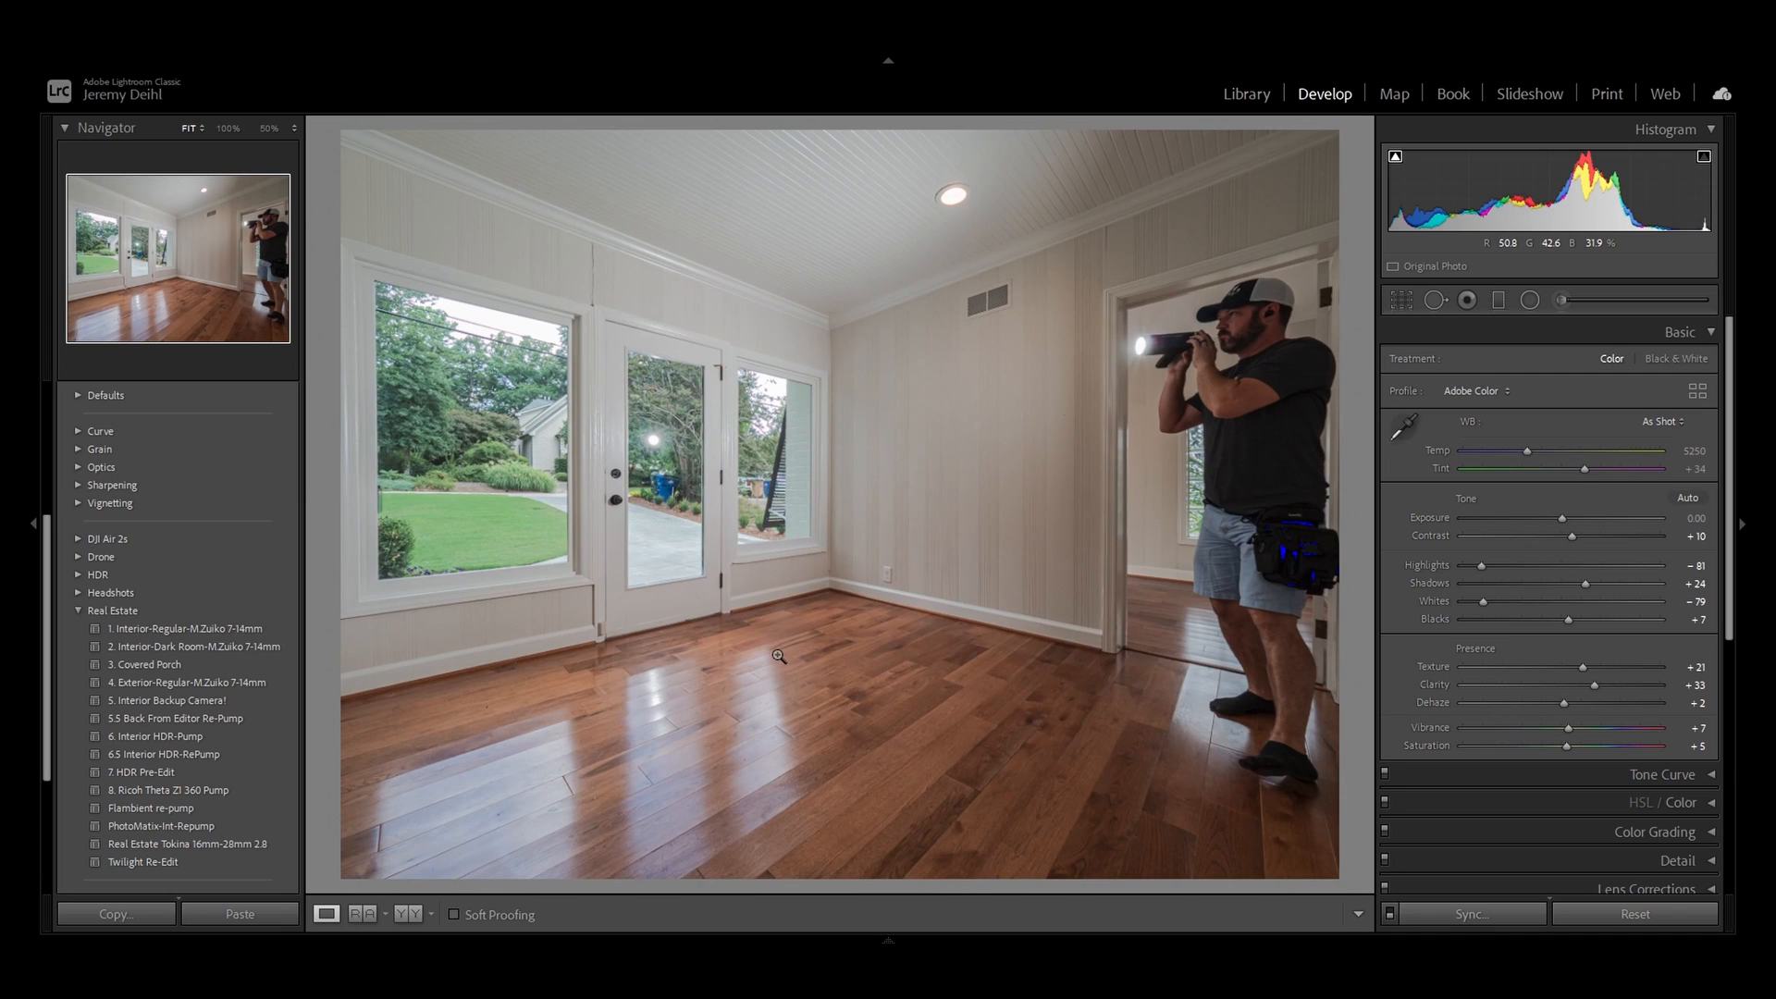
pyautogui.moveTo(1563, 518); pyautogui.dragTo(1605, 517)
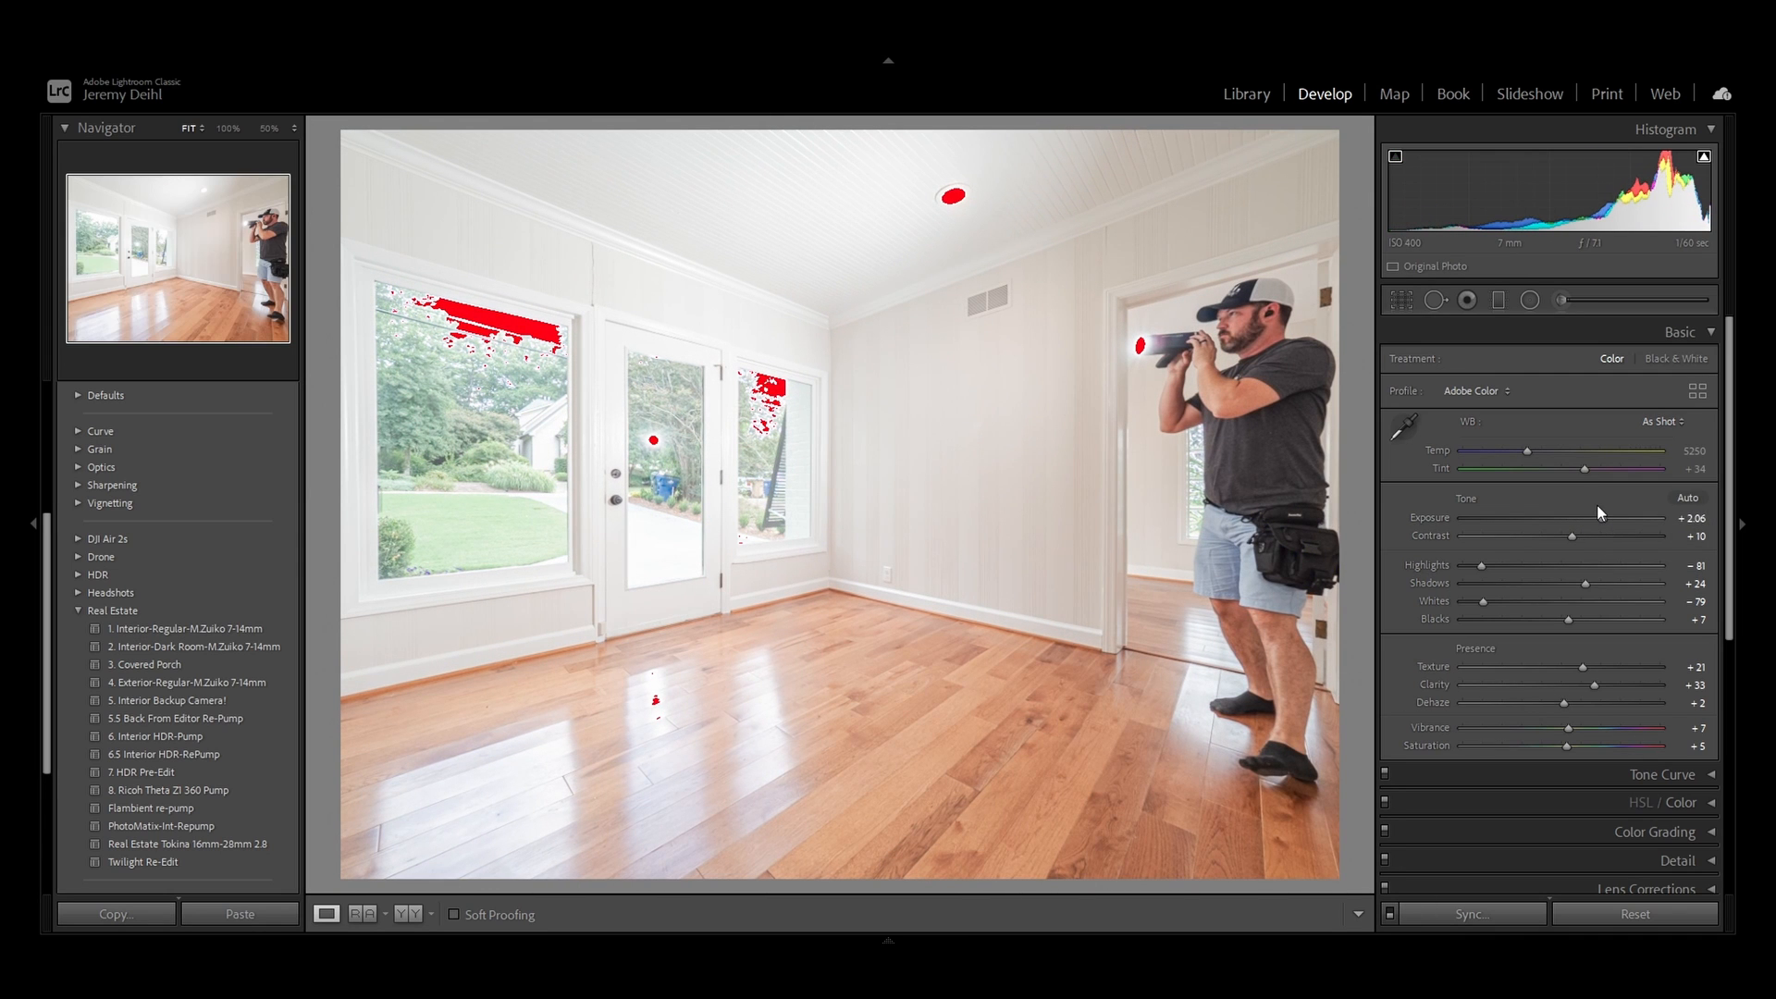
pyautogui.press('Right')
pyautogui.press('Left')
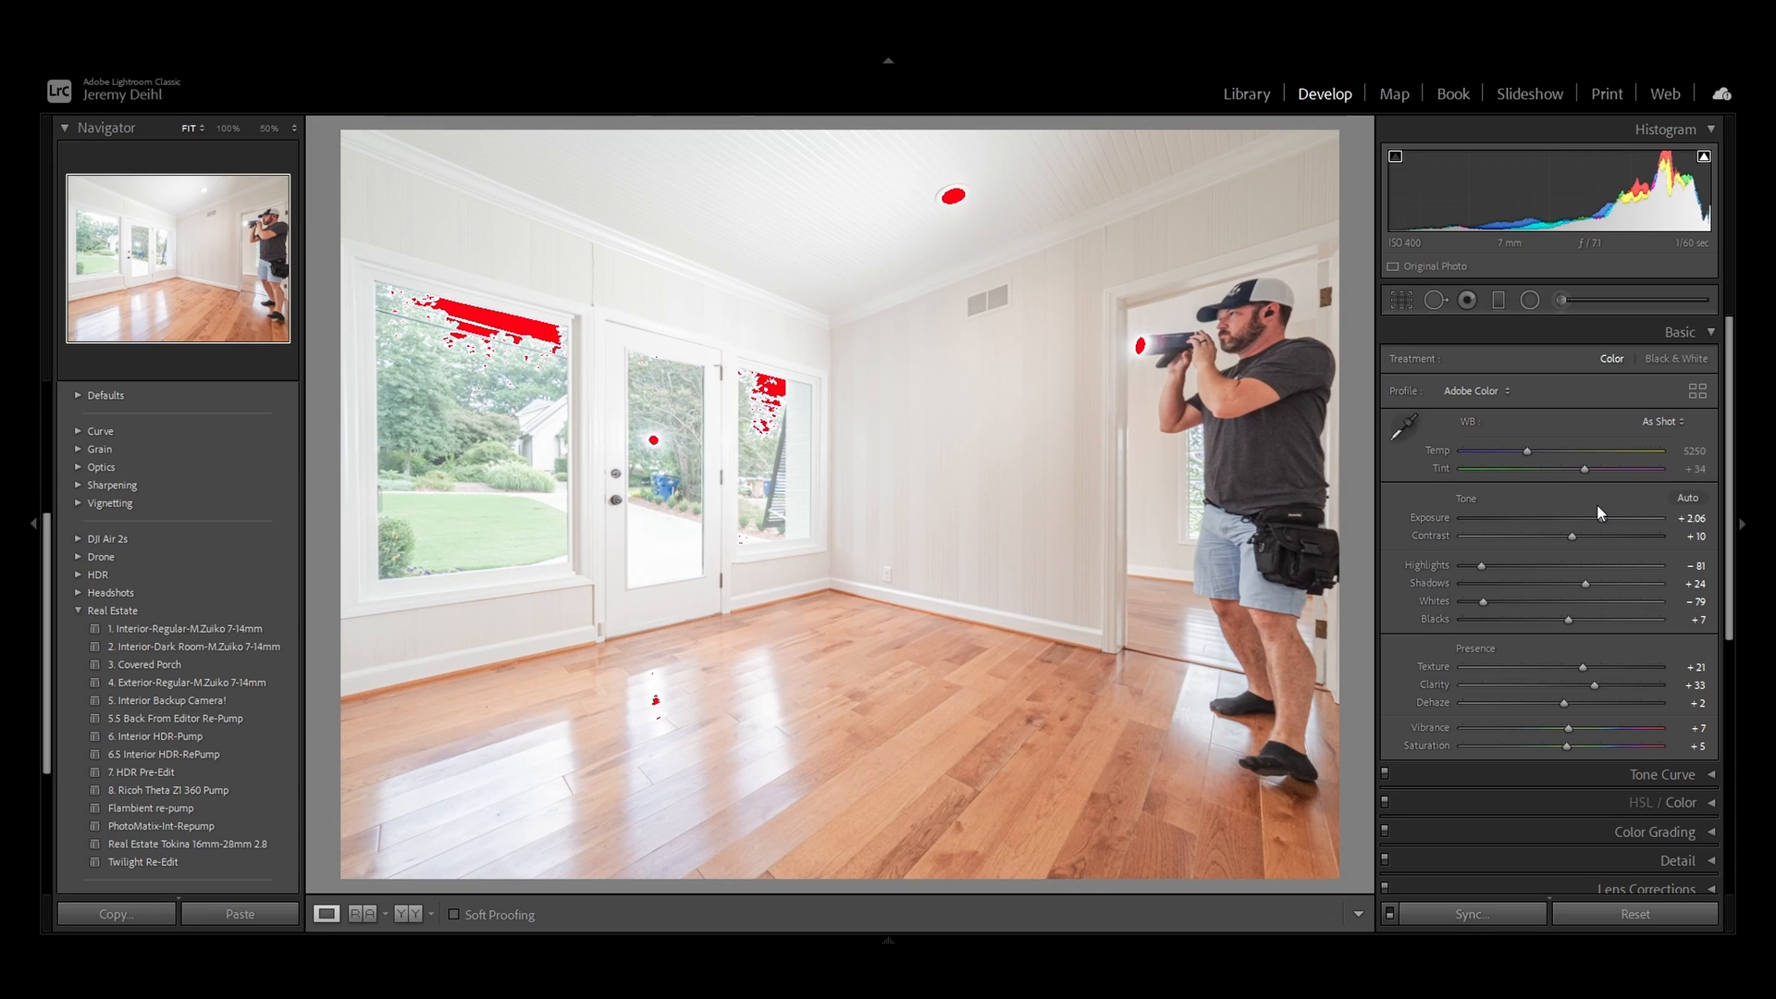